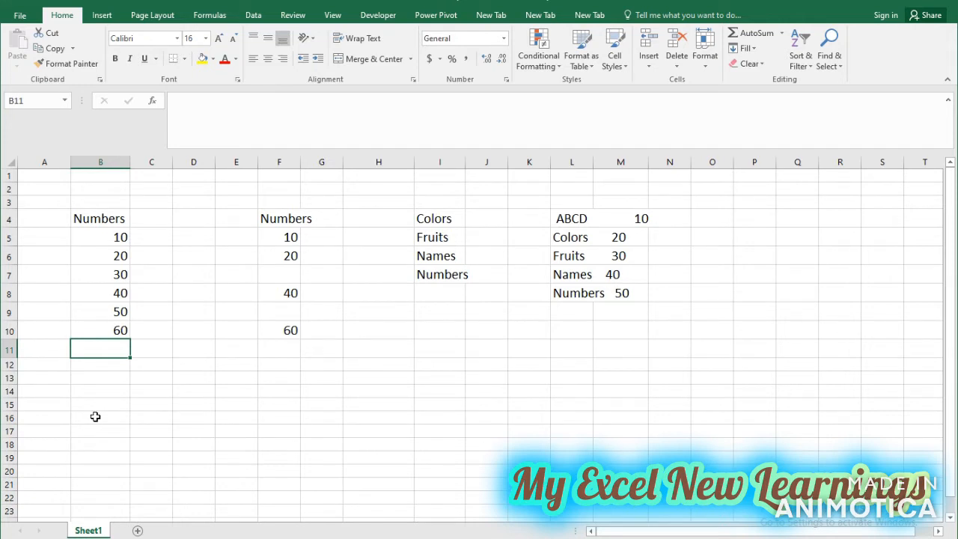
Enter the formula =SUM(B5:B10) in cell B12 to total the first Numbers column.
drag(118, 240, 112, 332)
click(112, 363)
text(=sum)
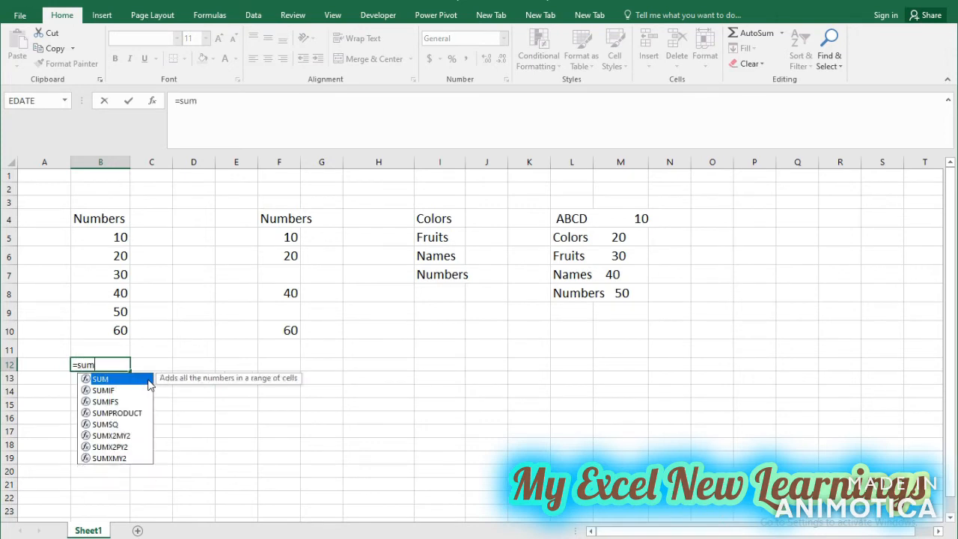
double_click(149, 380)
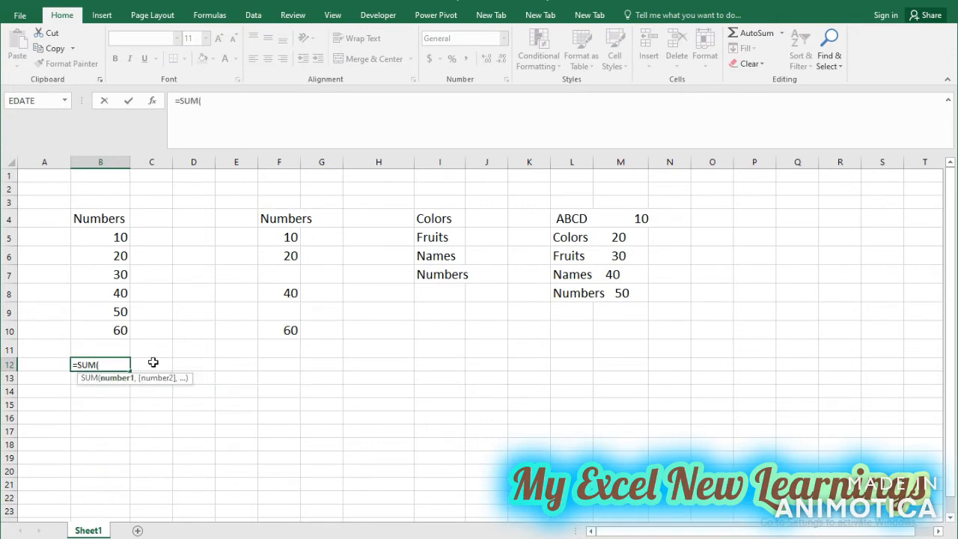
drag(119, 235, 120, 327)
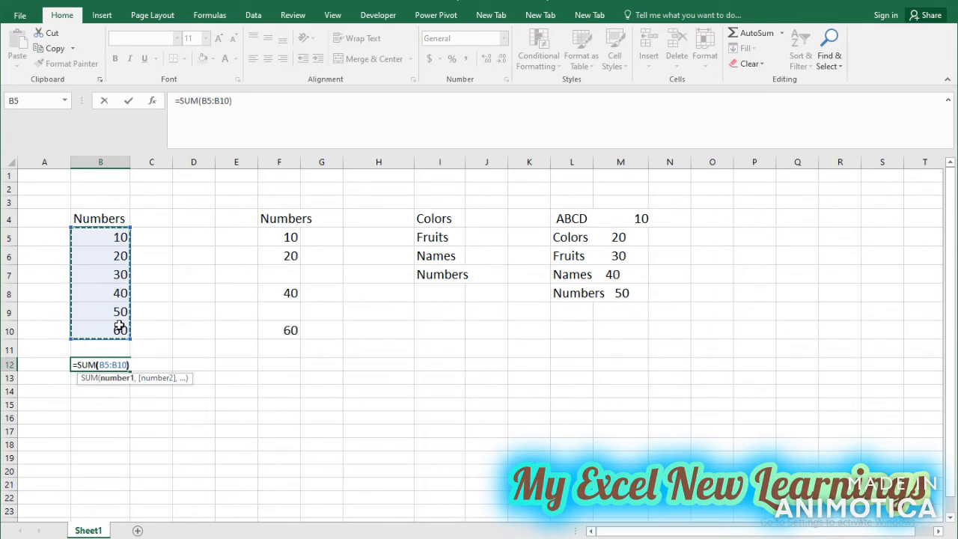
text())
key(Return)
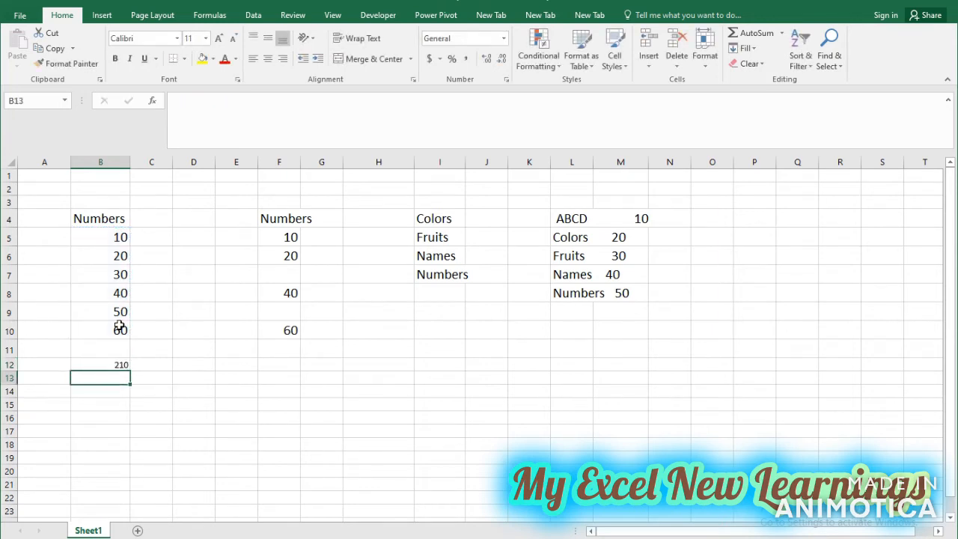
click(122, 364)
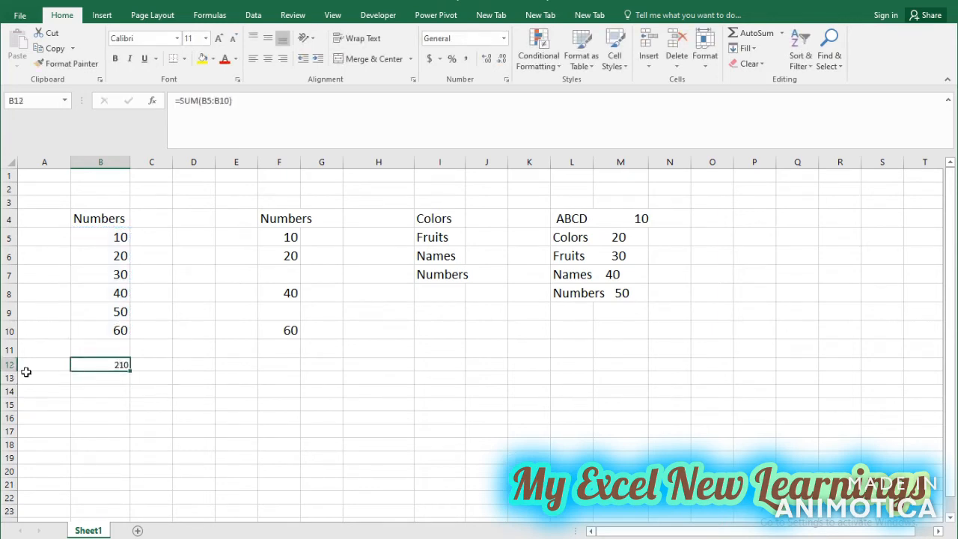
Review the number range B5:B10 and clear the SUM formula from cell B12.
mouse_move(122, 236)
mouse_down()
mouse_move(120, 332)
mouse_move(119, 320)
mouse_up()
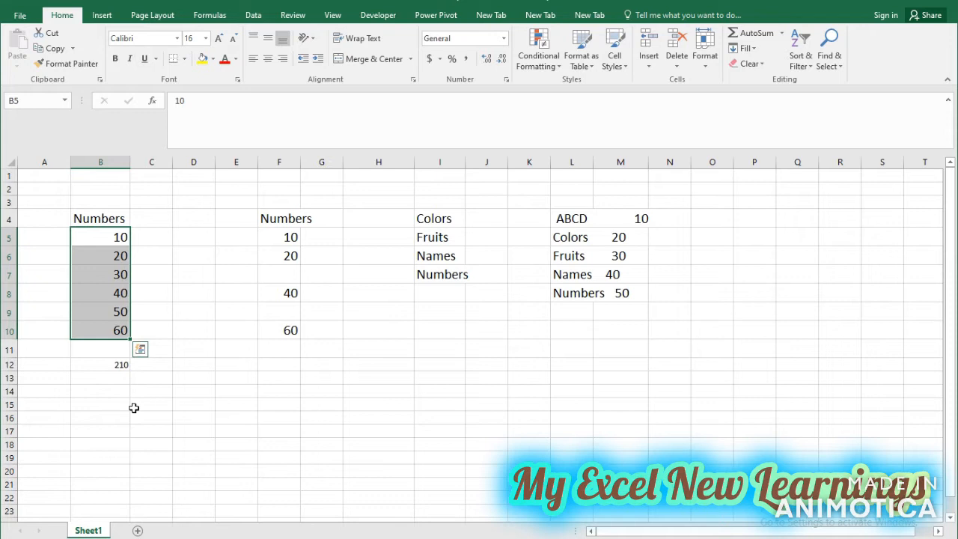
click(120, 365)
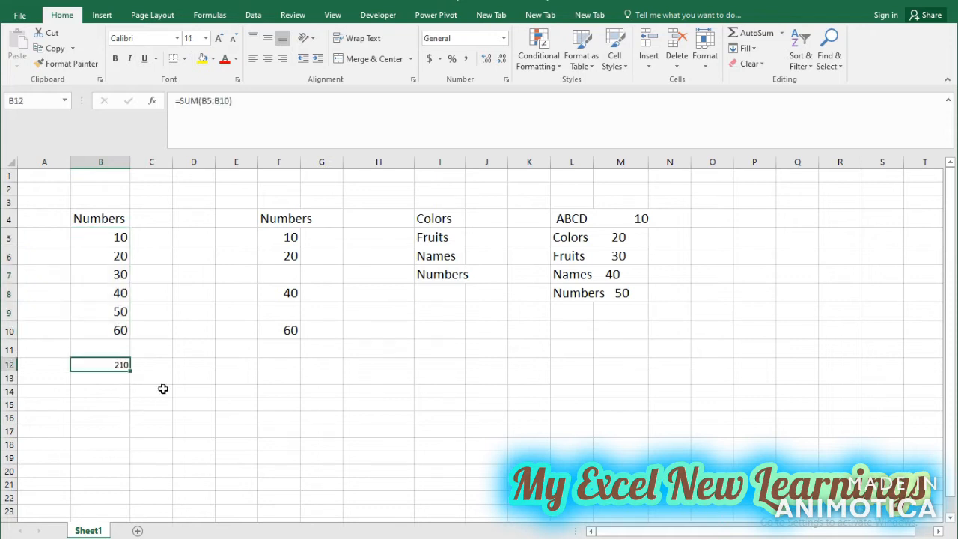
key(Delete)
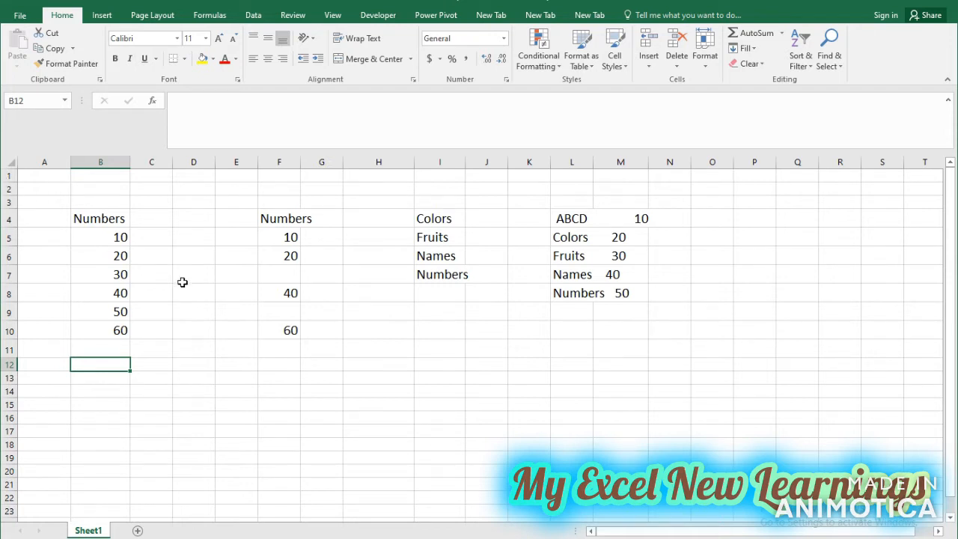
text(=av)
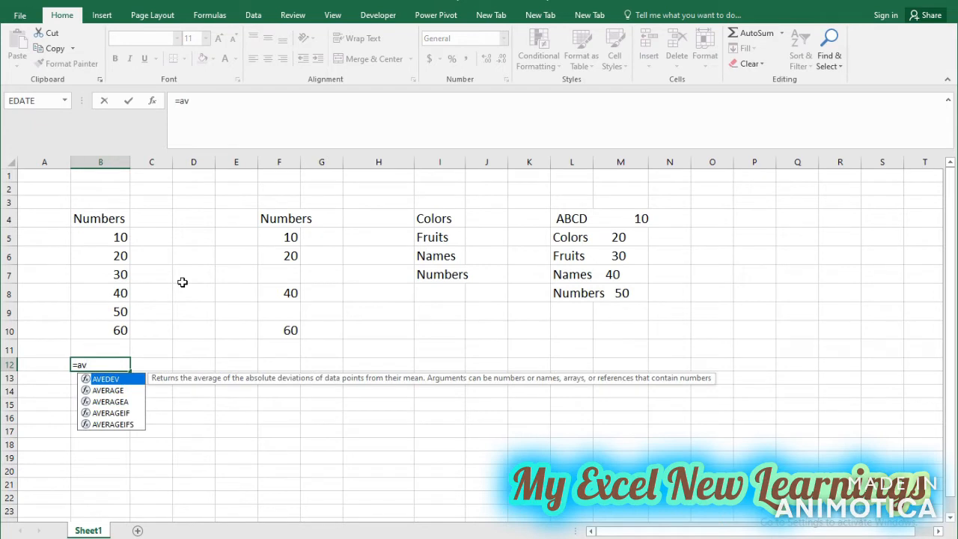
key(Right)
key(Down)
key(Up)
key(Left)
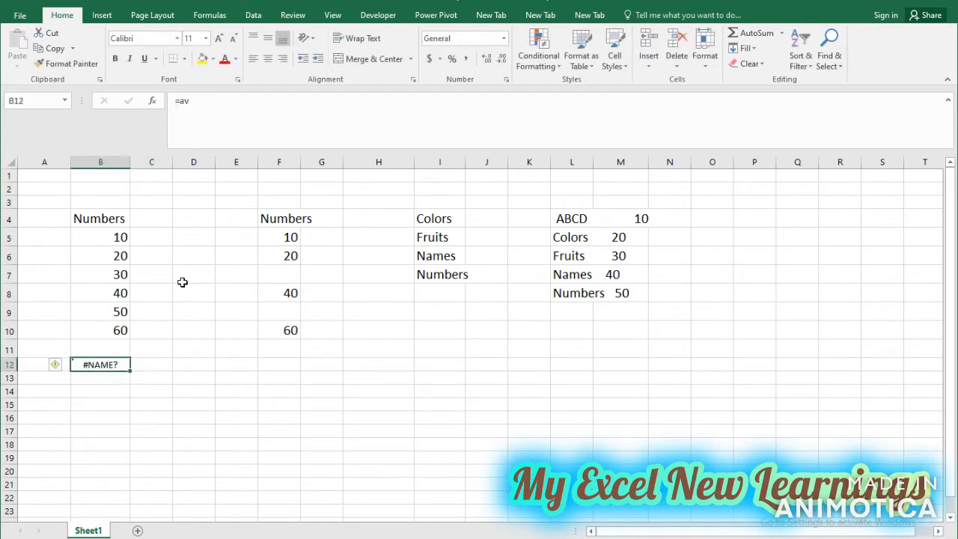
Enter the formula =AVERAGE(B5:B10) in cell B12 to average the first Numbers column.
text(=ave)
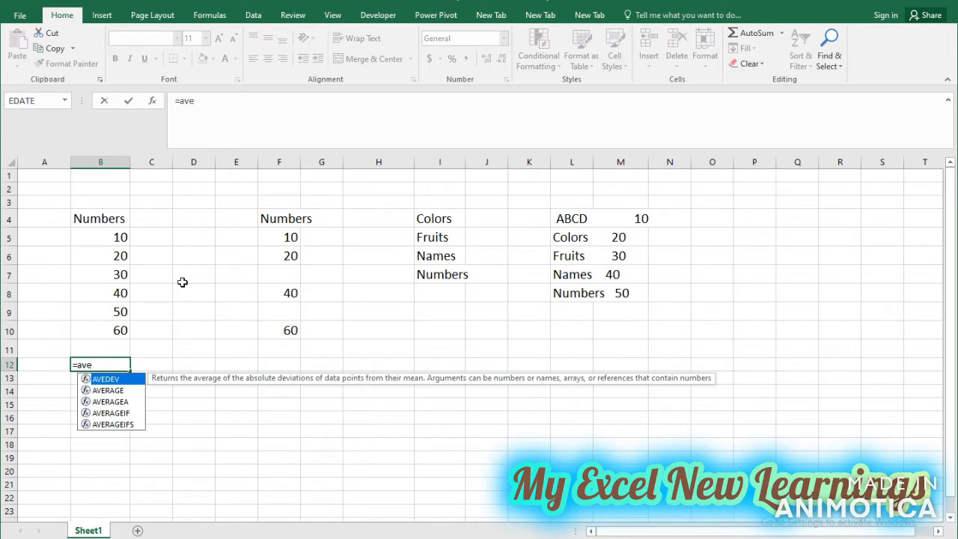
key(Down)
key(Down)
key(Up)
key(Tab)
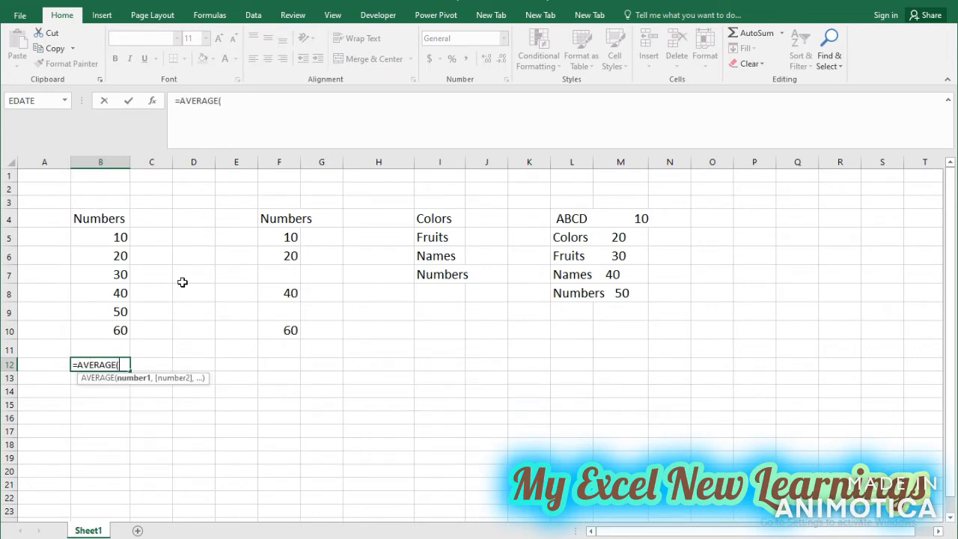
drag(105, 237, 113, 329)
text())
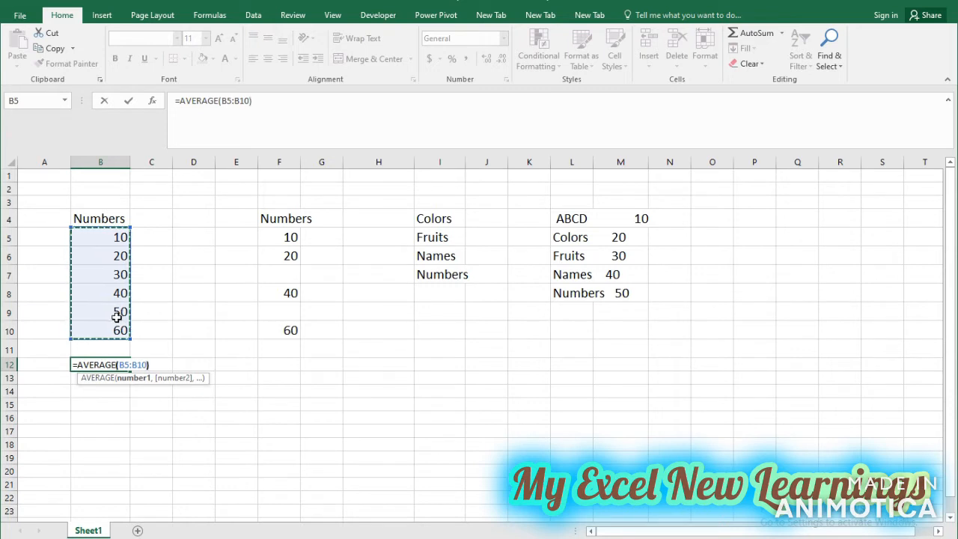
key(Return)
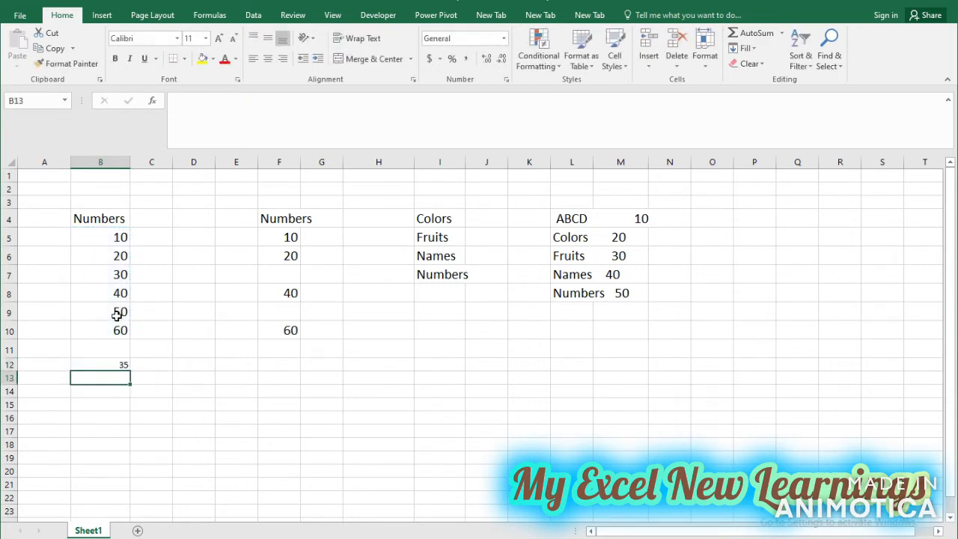
click(123, 367)
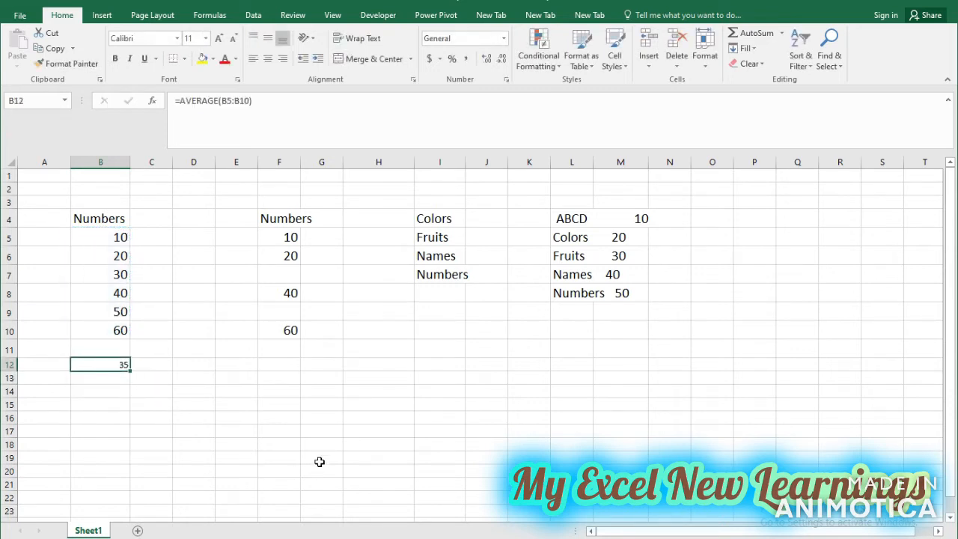
Review the number range B5:B10 and clear the AVERAGE formula from cell B12.
drag(117, 234, 122, 330)
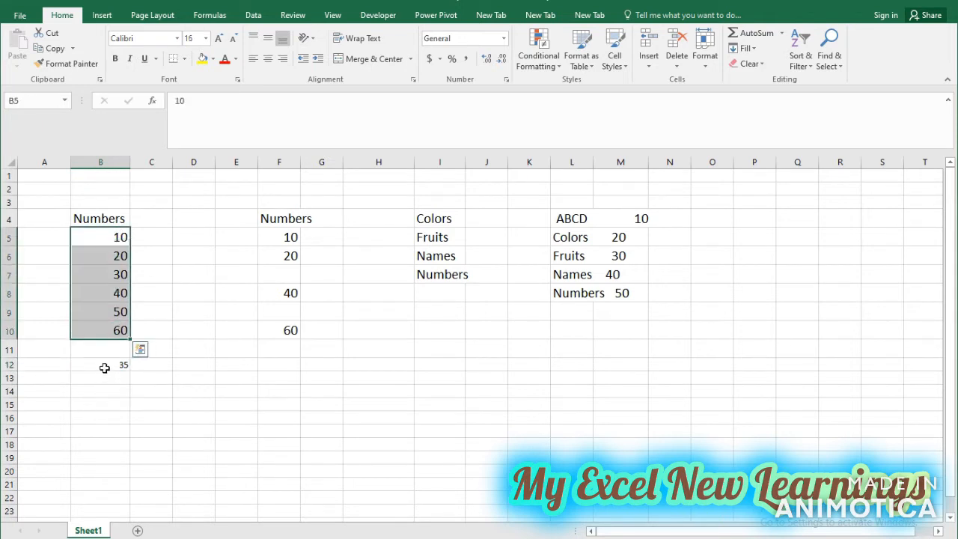
click(105, 368)
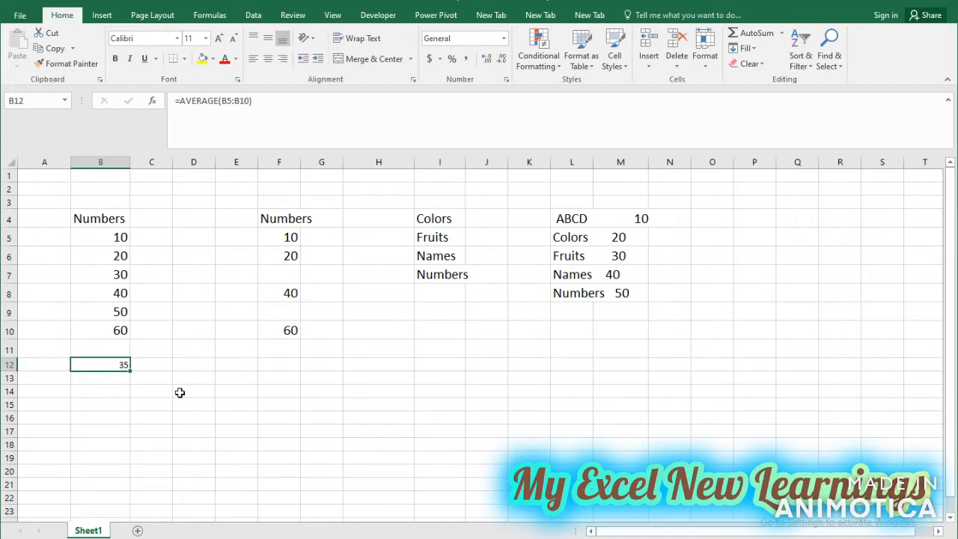
key(Delete)
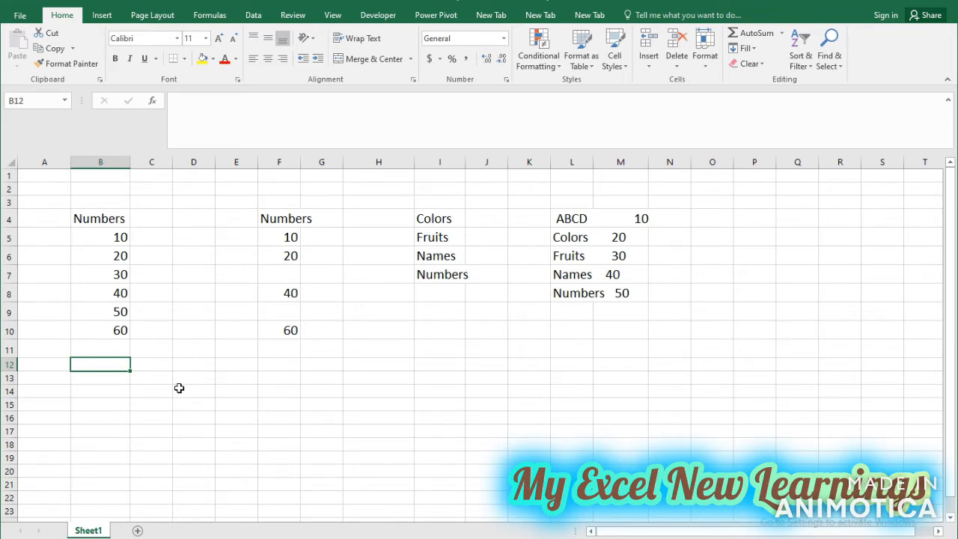
Enter the formula =COUNT(B5:B10) in cell B12 and check it against the counted range.
text(=co)
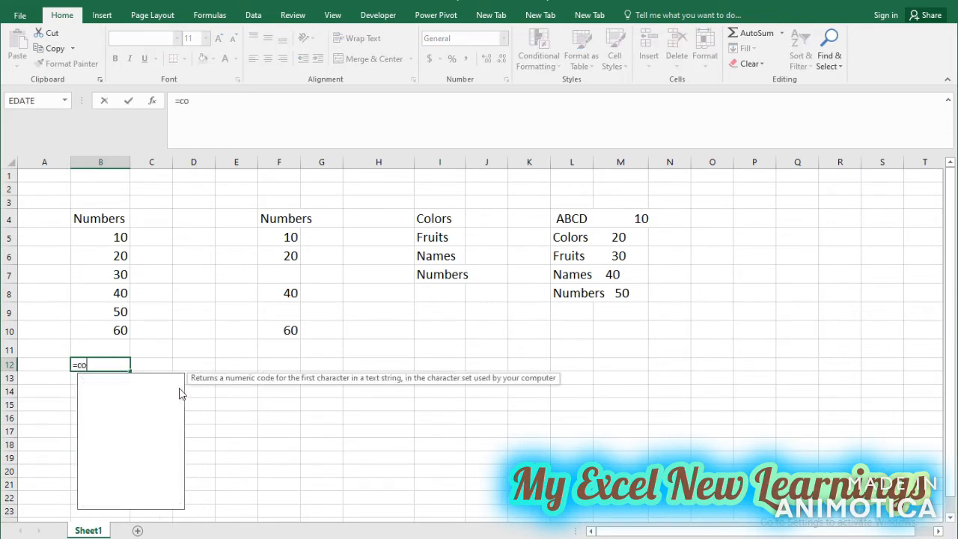
text(unt)
key(Tab)
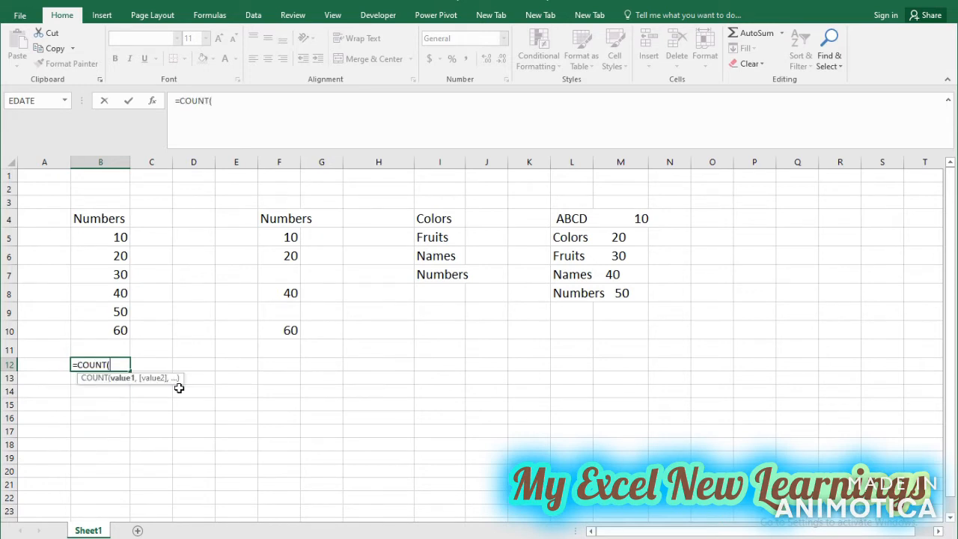
click(119, 237)
drag(119, 236, 128, 331)
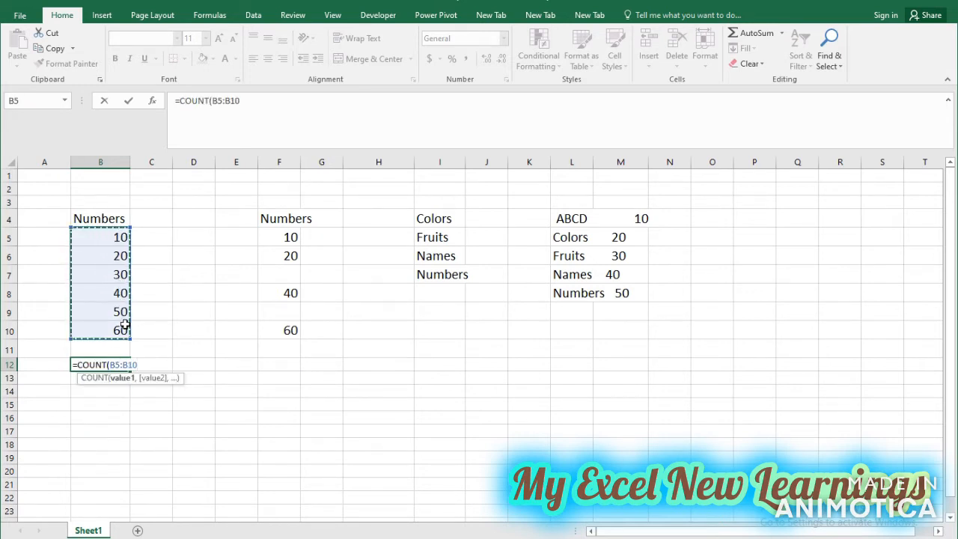
text())
key(Return)
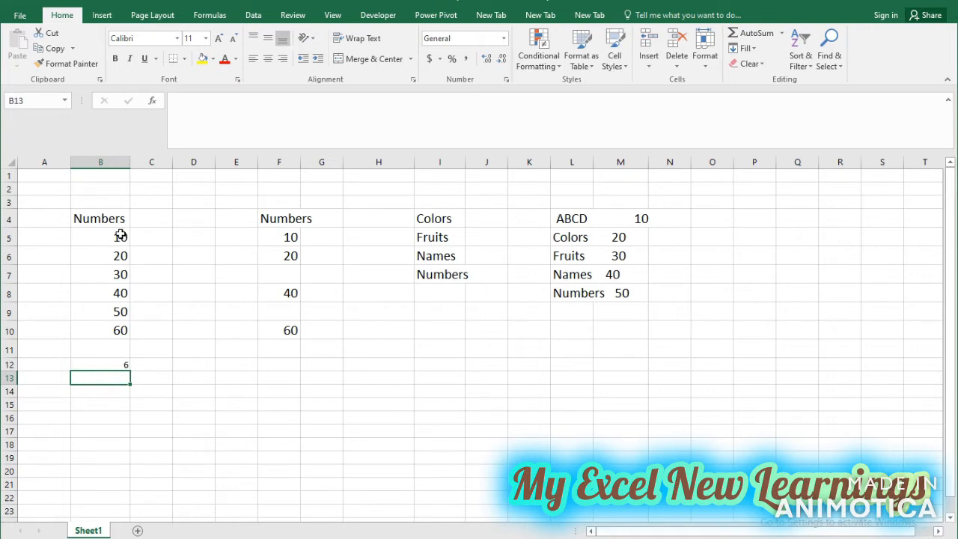
drag(121, 236, 117, 327)
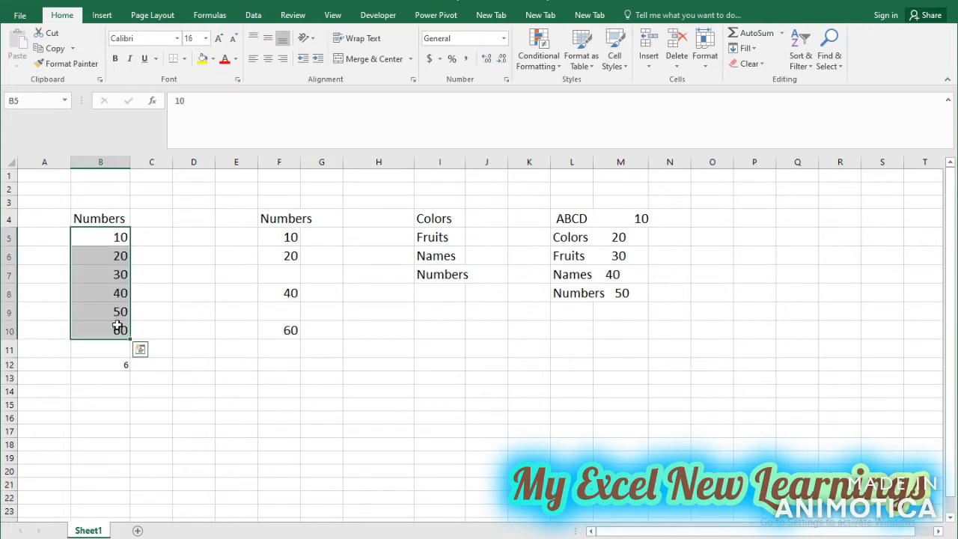
click(112, 367)
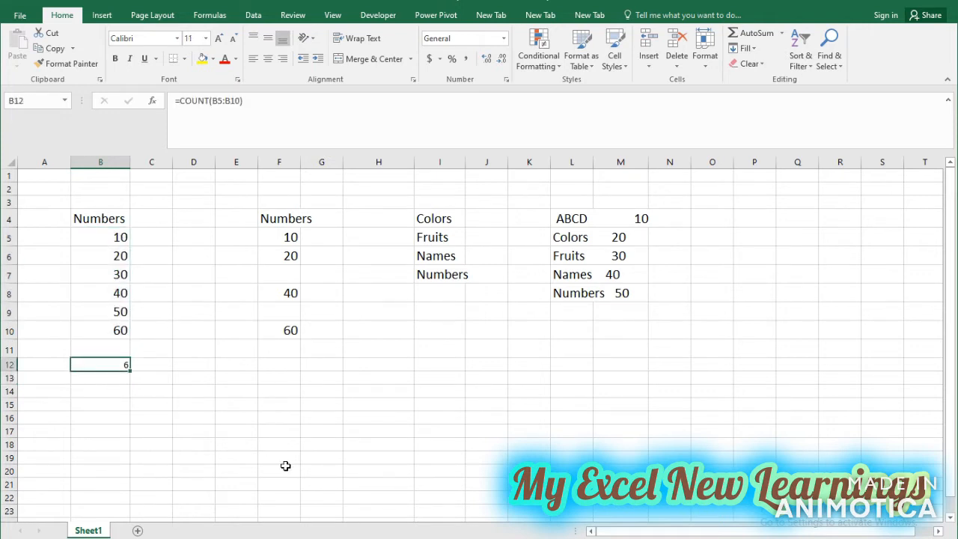
Enter the formula =COUNT(I4:I7) in cell I11 to apply COUNT to the text list.
click(438, 346)
text(=coun)
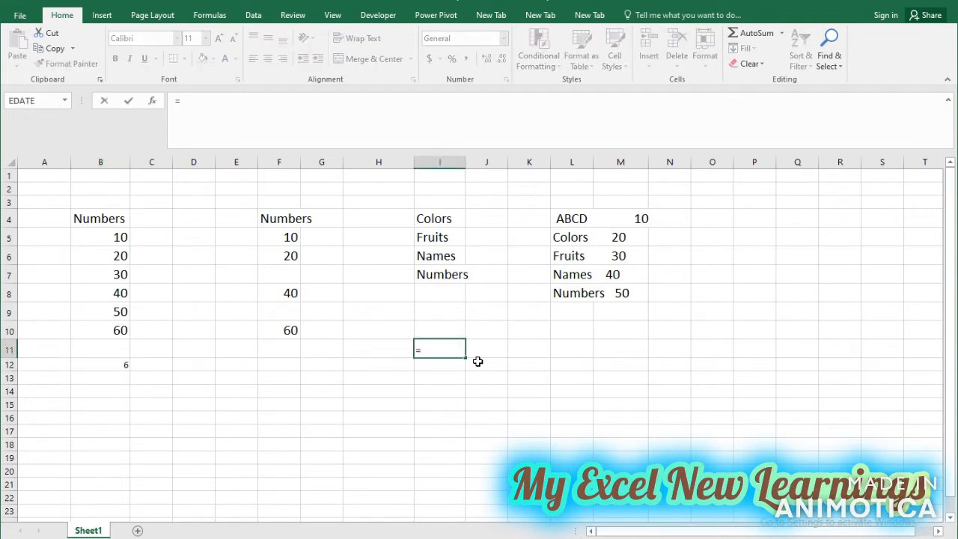
double_click(480, 366)
key(Up)
key(Up)
key(Up)
key(Up)
key(Up)
key(Up)
key(Up)
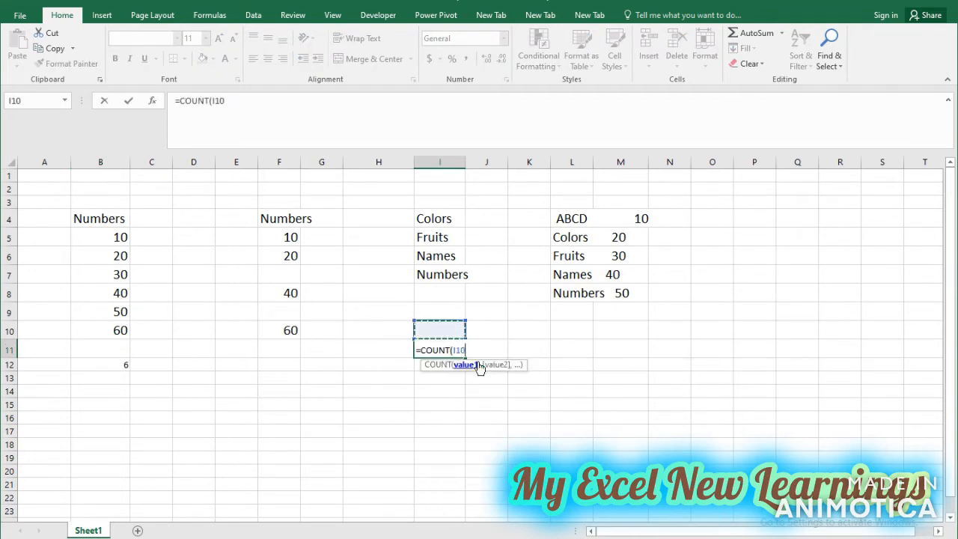
key(shift+Down)
key(shift+Down)
key(shift+Down)
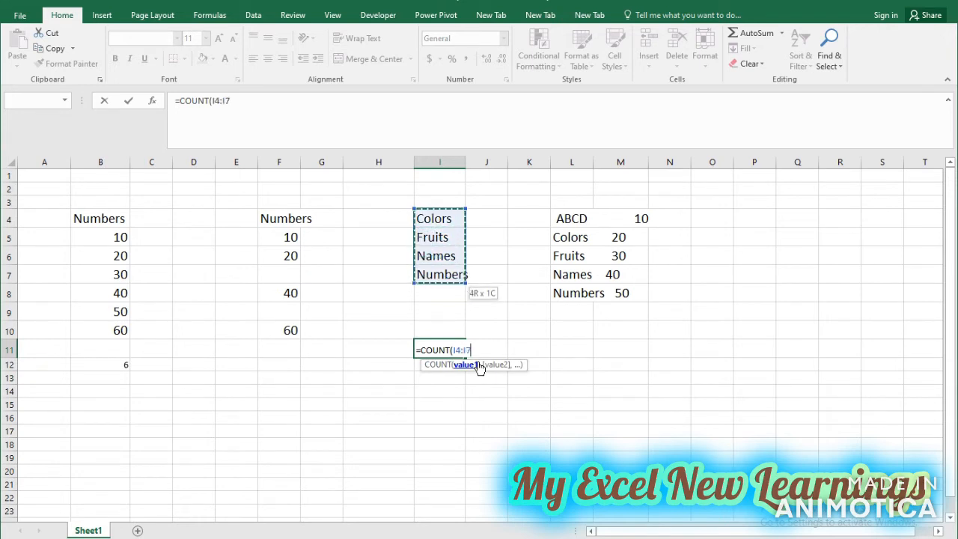
key(Return)
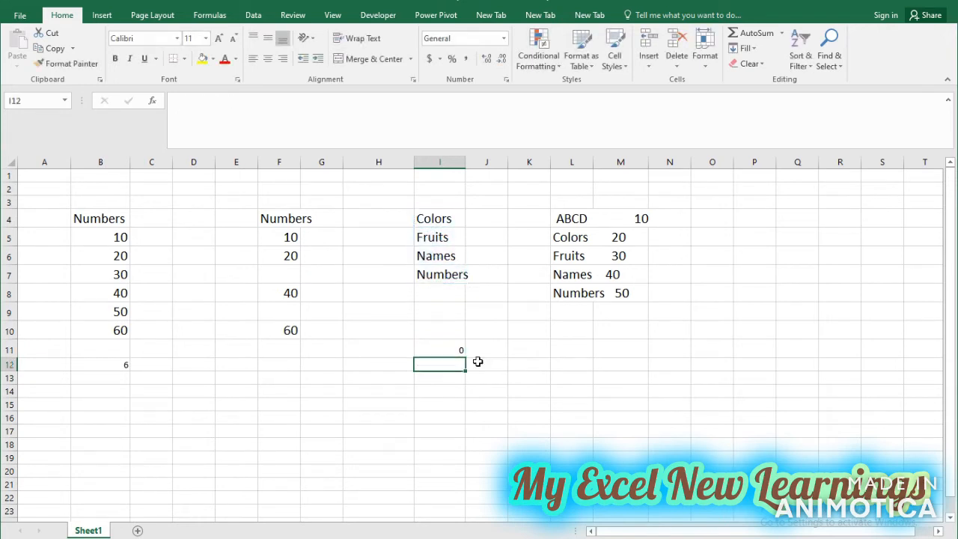
Clear the COUNT formulas from cells I11 and B12.
click(462, 347)
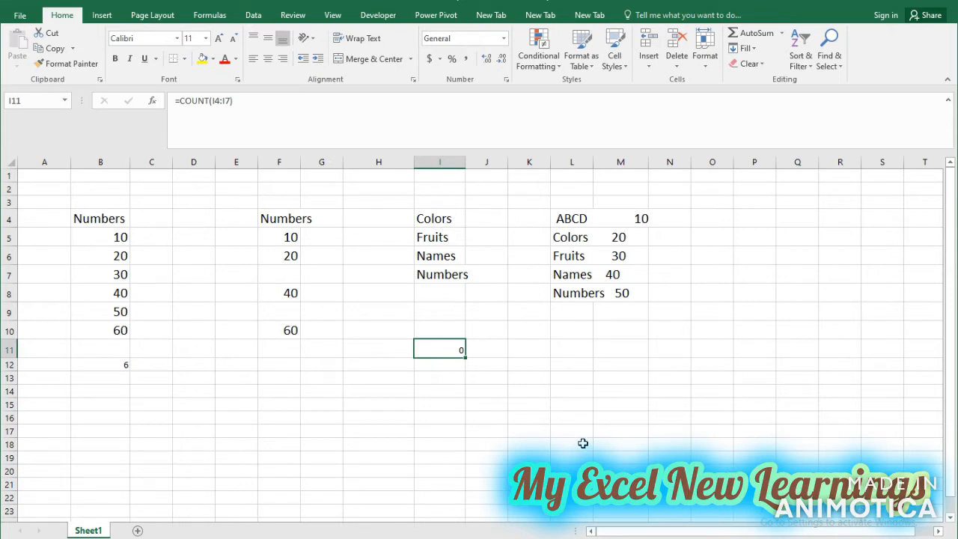
key(Delete)
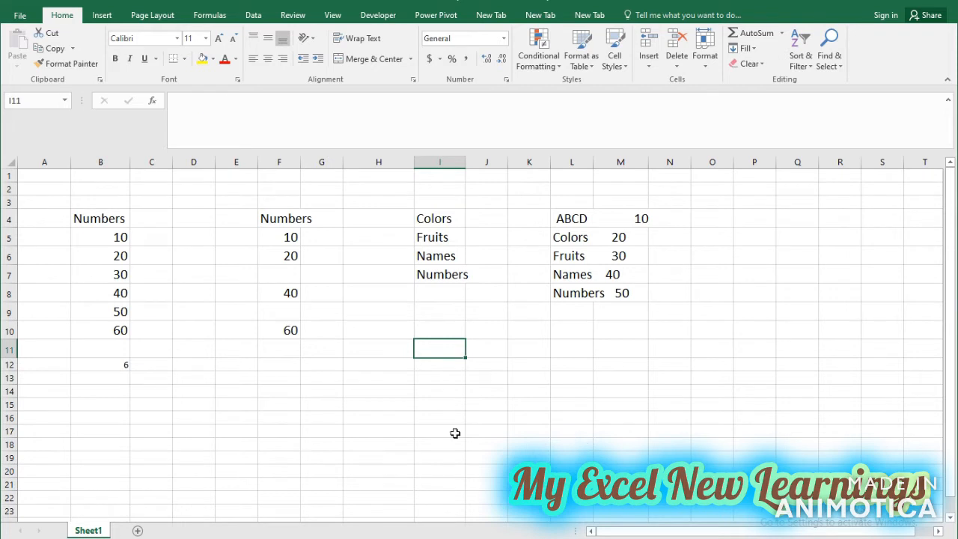
click(82, 362)
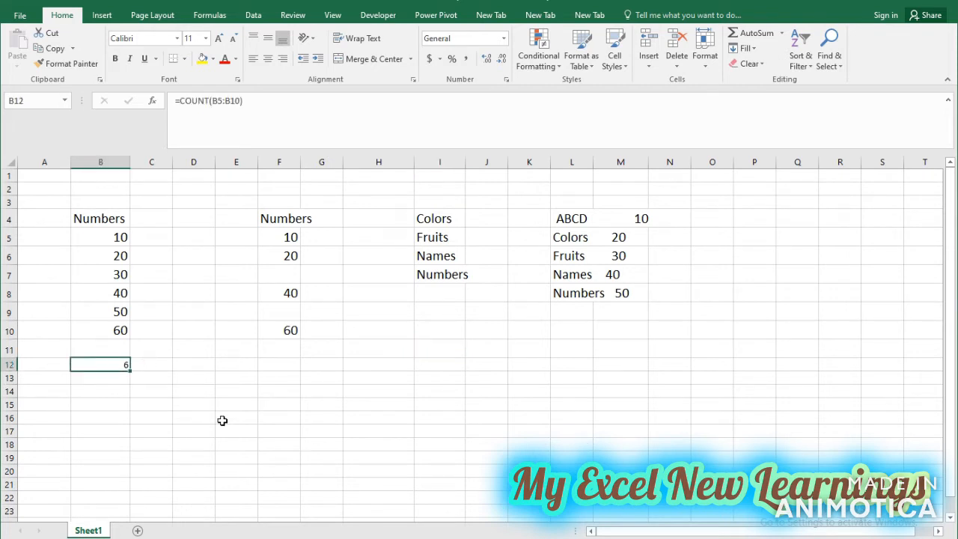
key(Delete)
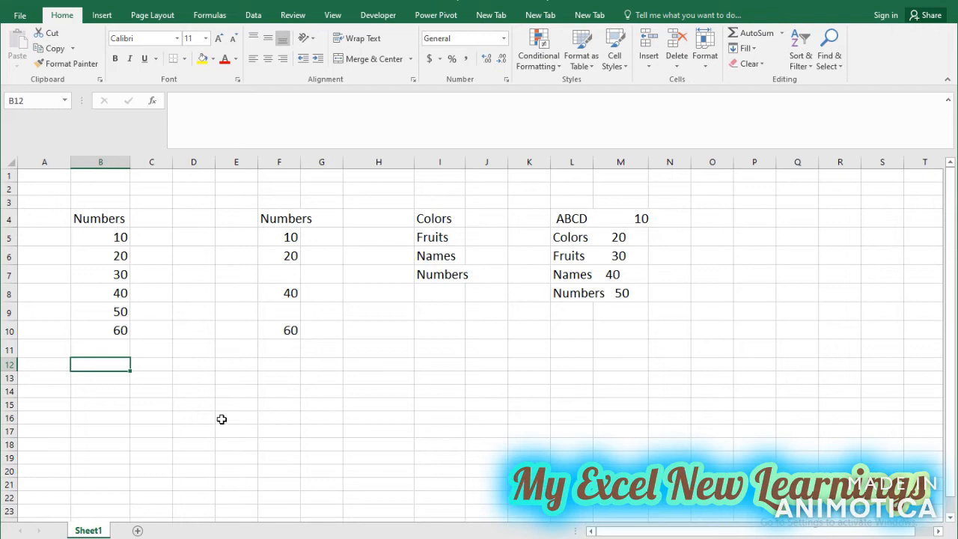
Enter the formula =COUNTA(B5:B10) in cell B12 to count the non-empty cells of the number list.
text(=coun)
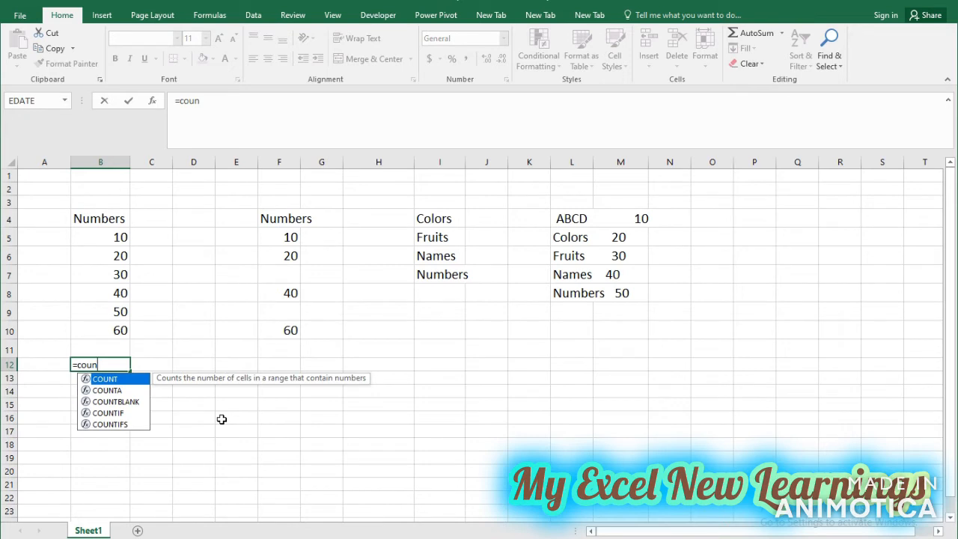
key(Down)
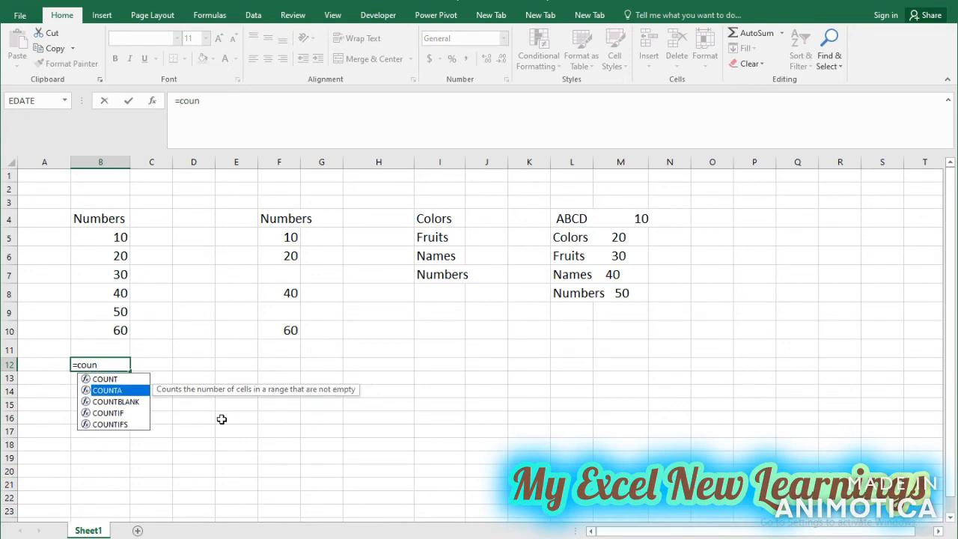
key(Tab)
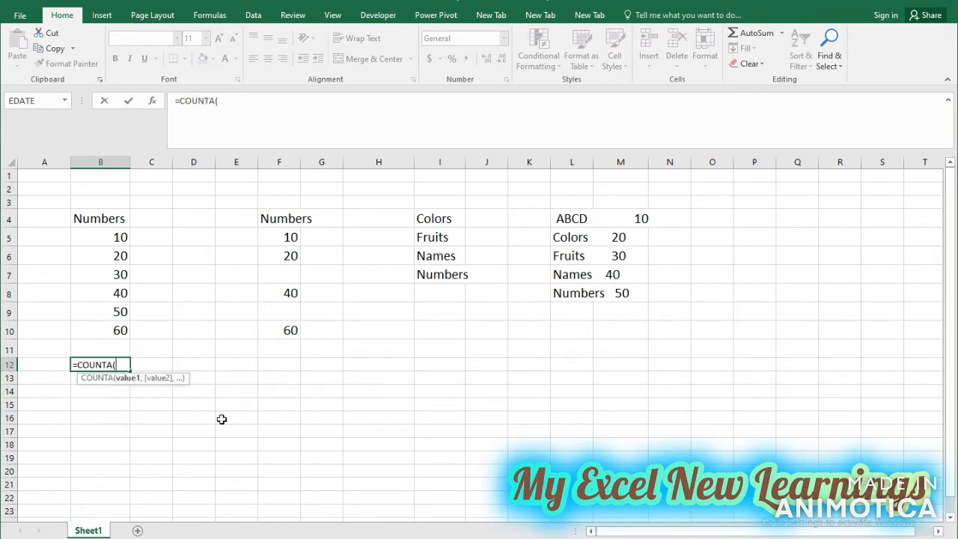
drag(118, 240, 117, 324)
text())
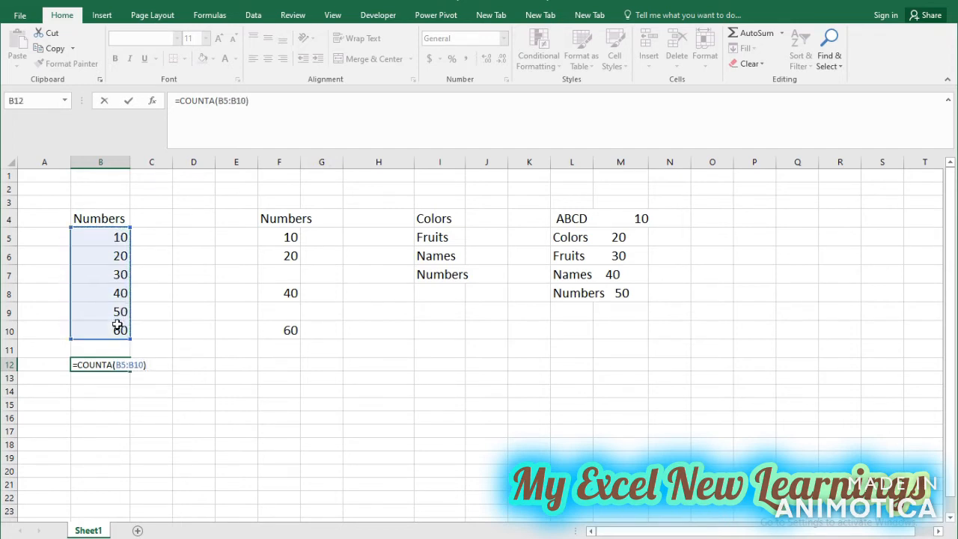
key(Return)
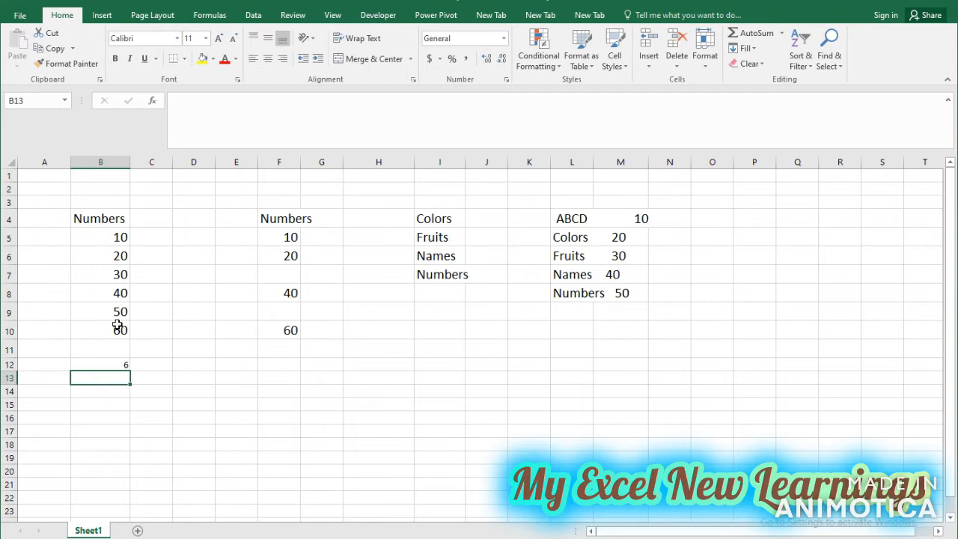
click(124, 364)
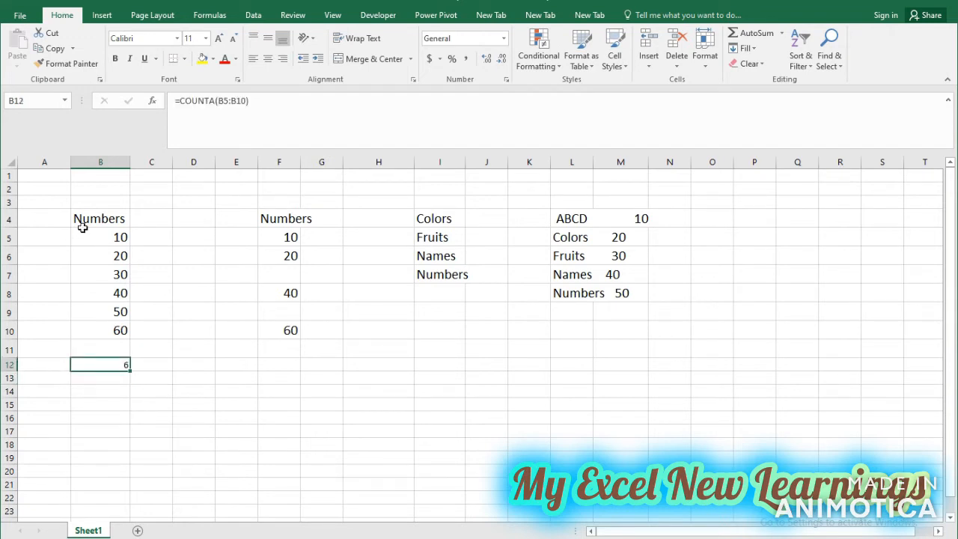
Enter the formula =COUNTA(I4:I7) in cell I10 to apply COUNTA to the text list.
click(439, 334)
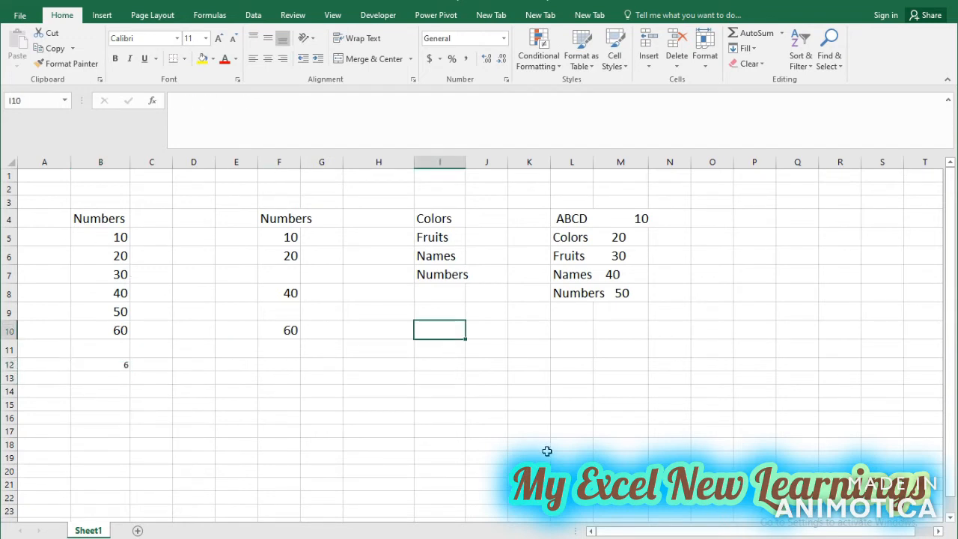
text(=co)
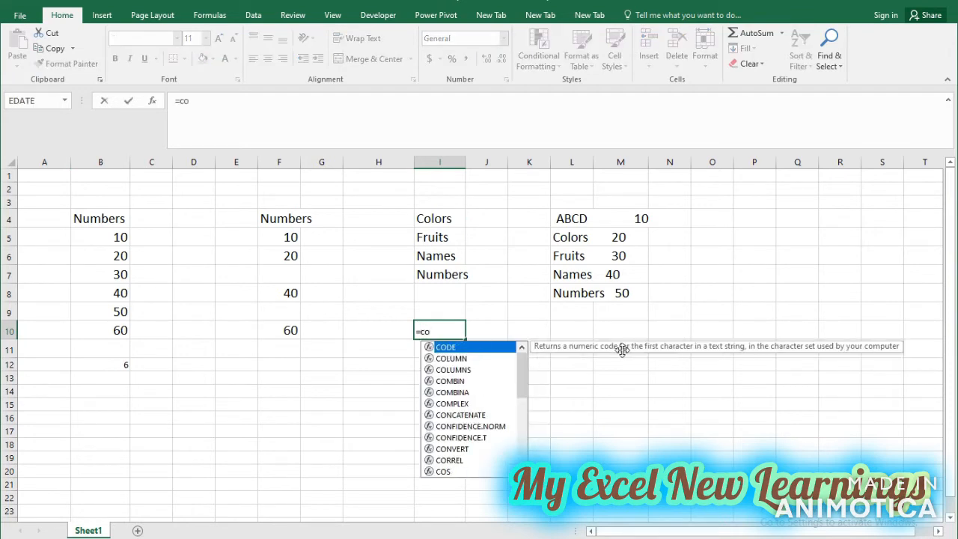
text(un)
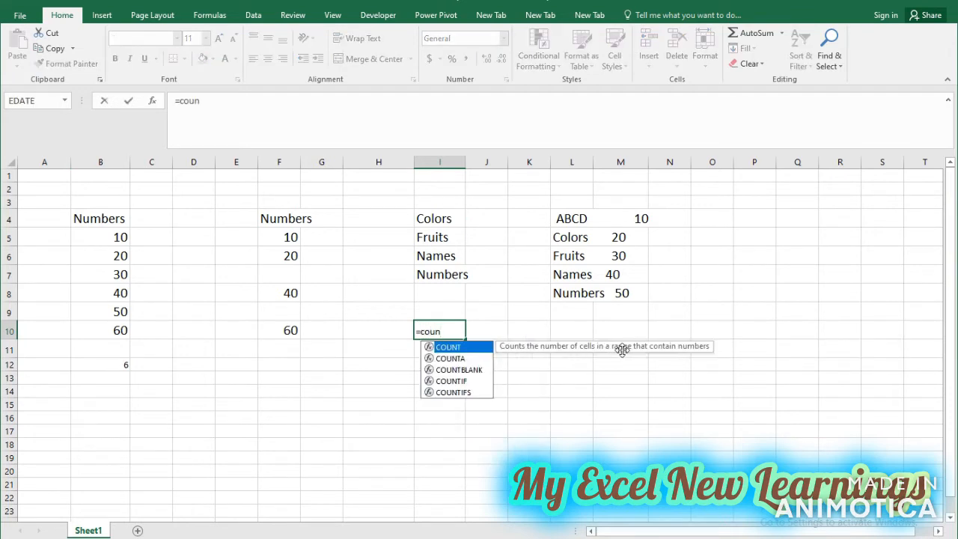
key(Down)
key(Tab)
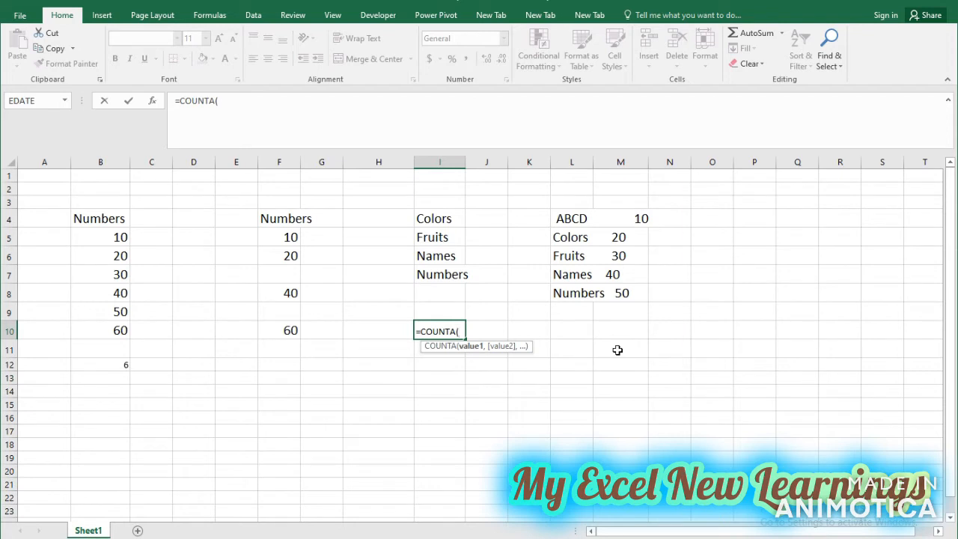
click(446, 220)
drag(446, 219, 442, 272)
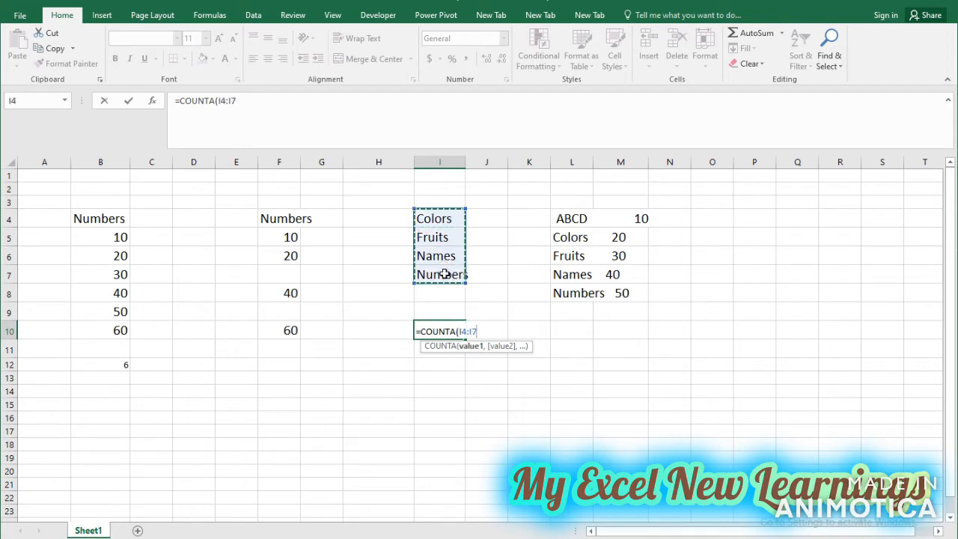
text())
key(Return)
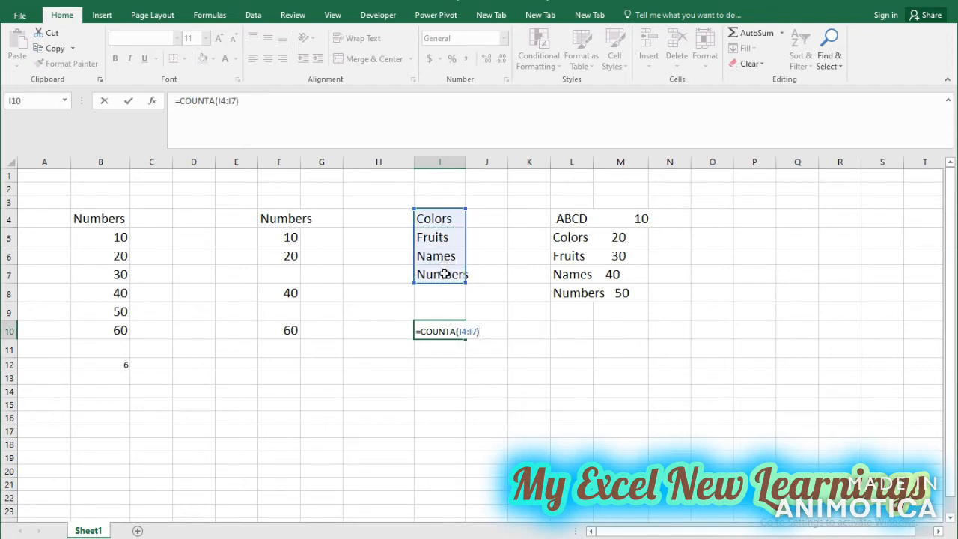
click(456, 331)
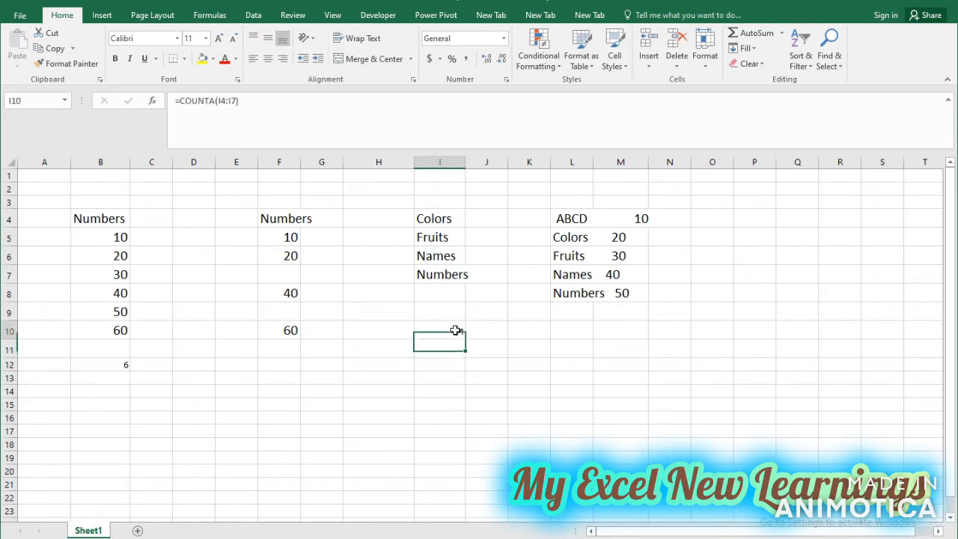
Review the COUNTA formula in B12 and the two counted ranges, B5:B10 and I4:I7.
click(114, 366)
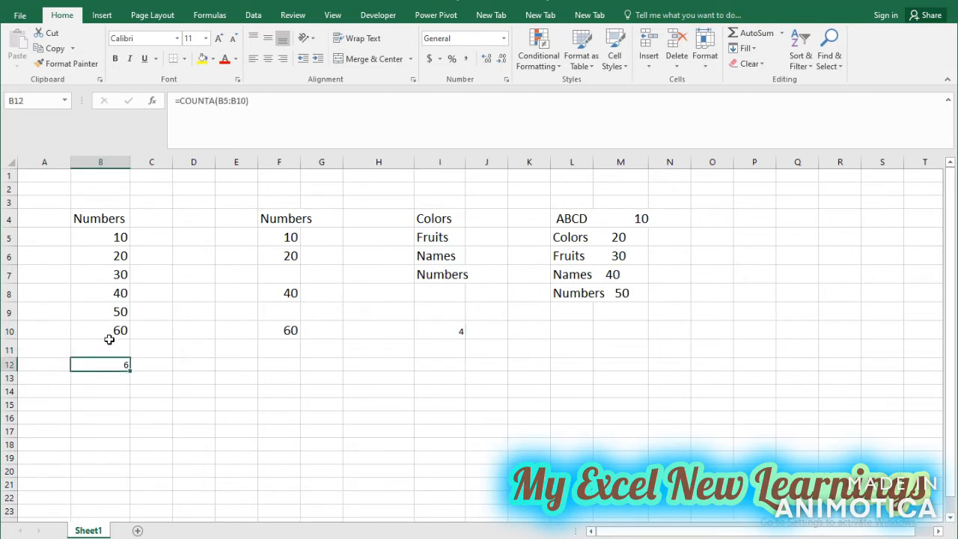
click(114, 238)
drag(113, 237, 123, 334)
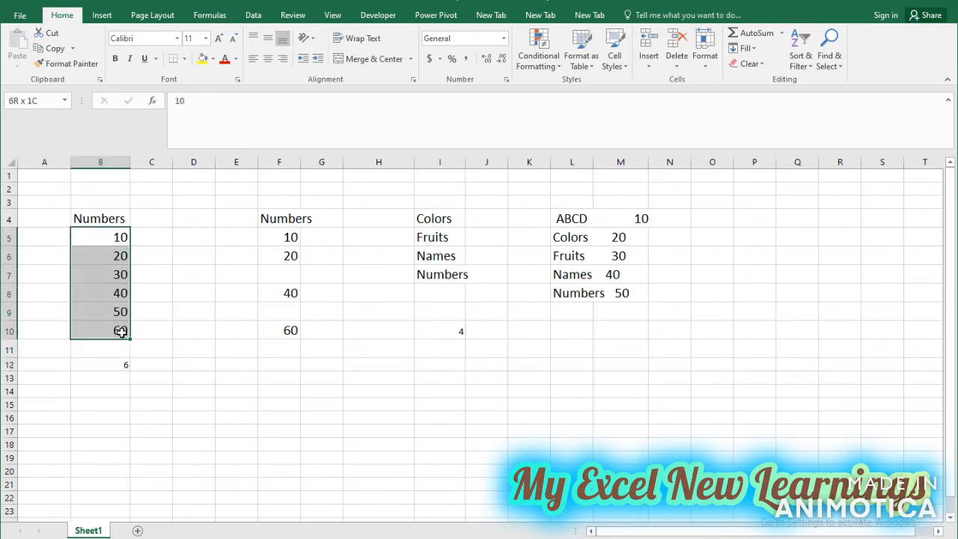
drag(438, 224, 440, 274)
Clear the COUNTA formulas from cells I10 and B12.
click(453, 330)
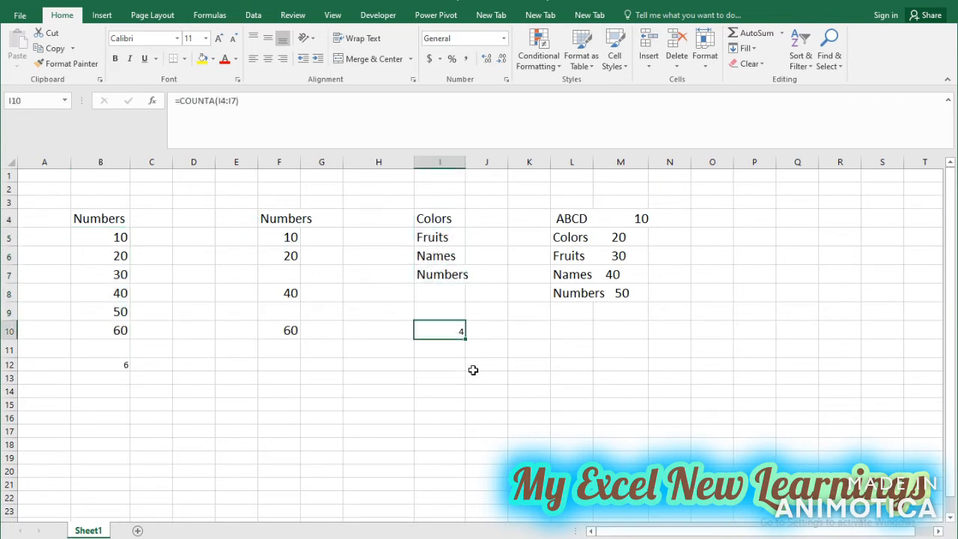
key(Delete)
click(93, 366)
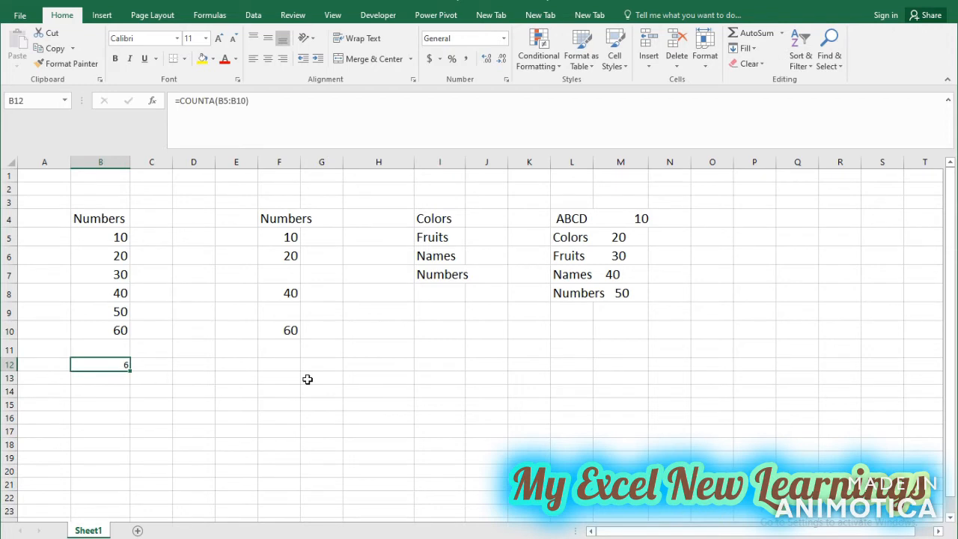
key(Return)
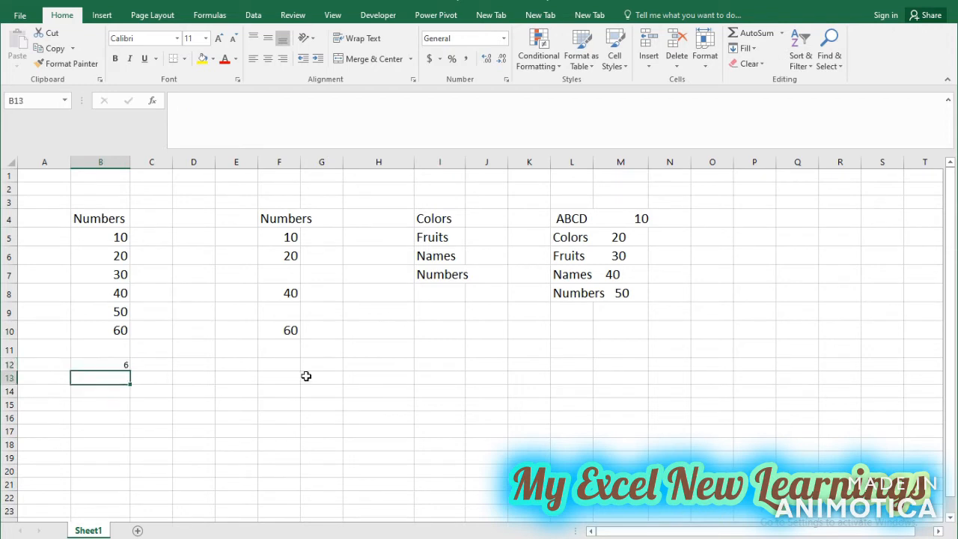
key(Up)
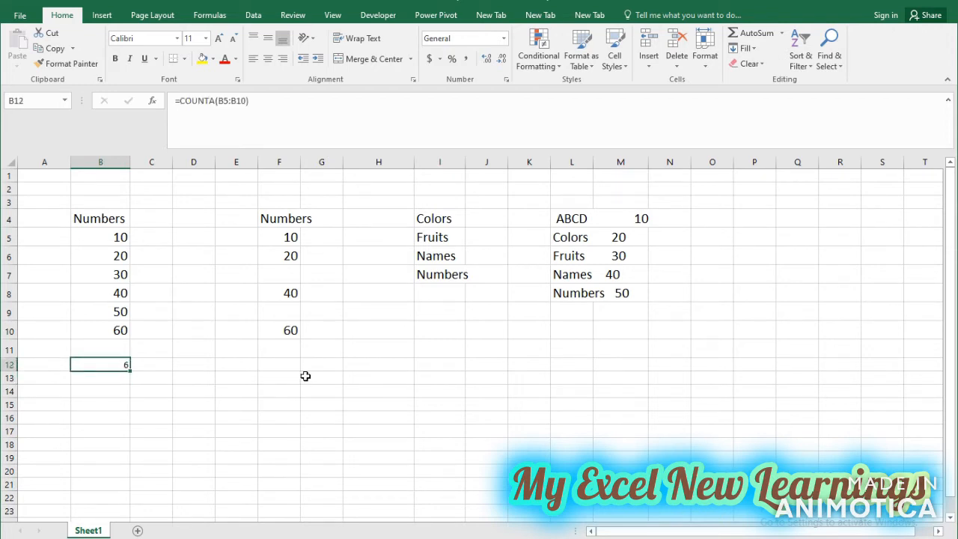
key(Delete)
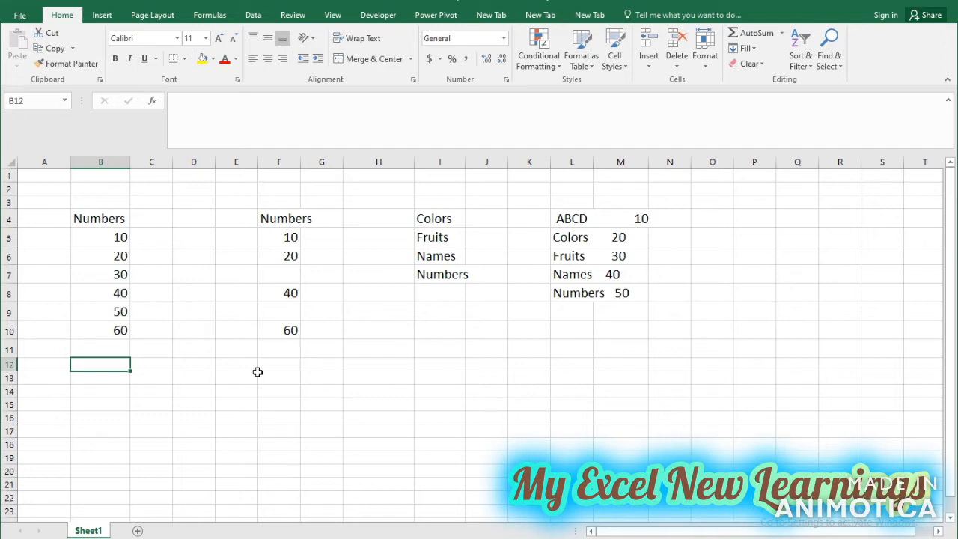
Enter the formula =COUNTBLANK(F5:F10) in cell F12 to count the empty cells in the second number list.
click(278, 369)
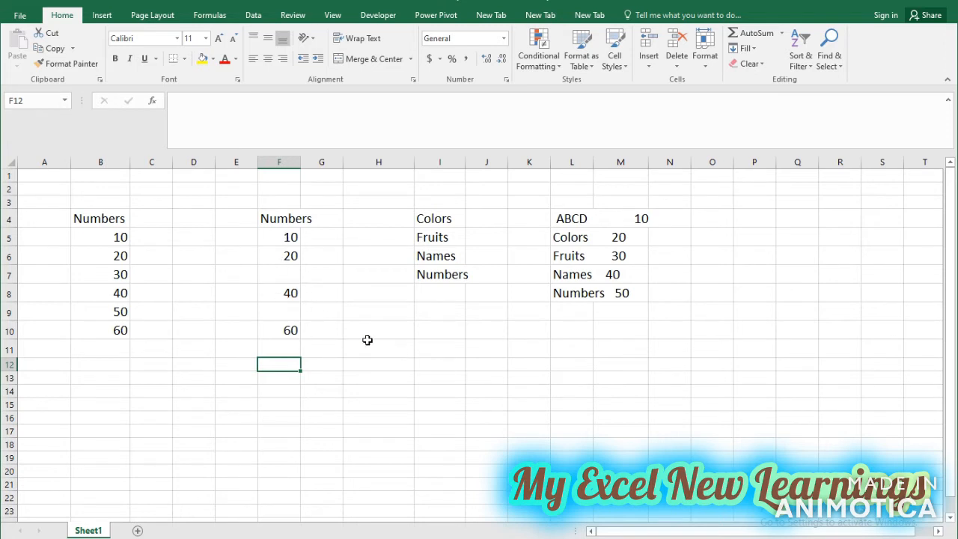
text(=)
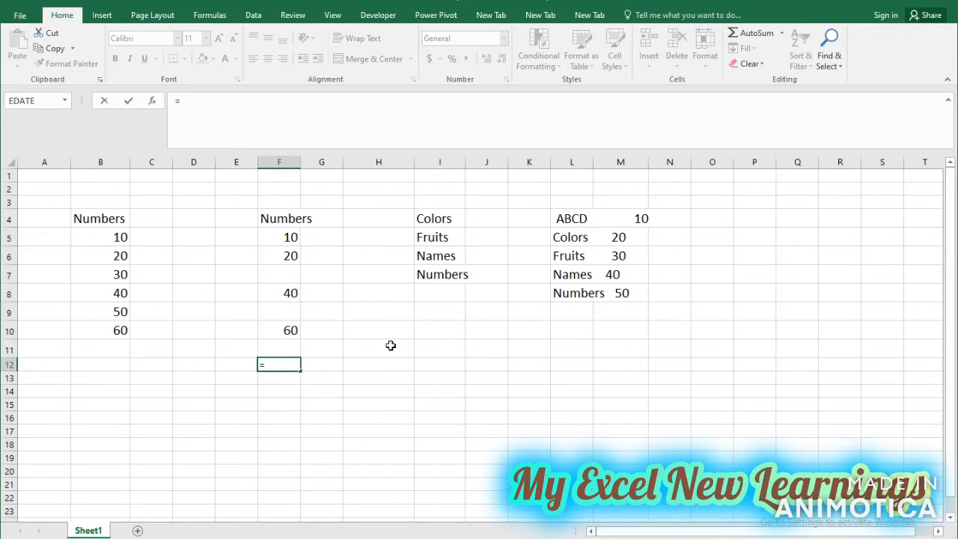
text(coun)
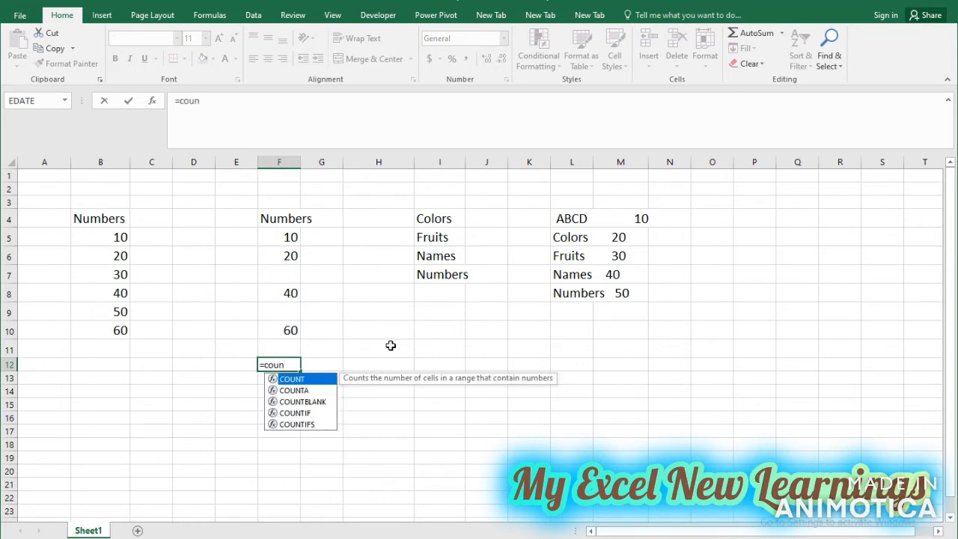
key(Down)
key(Down)
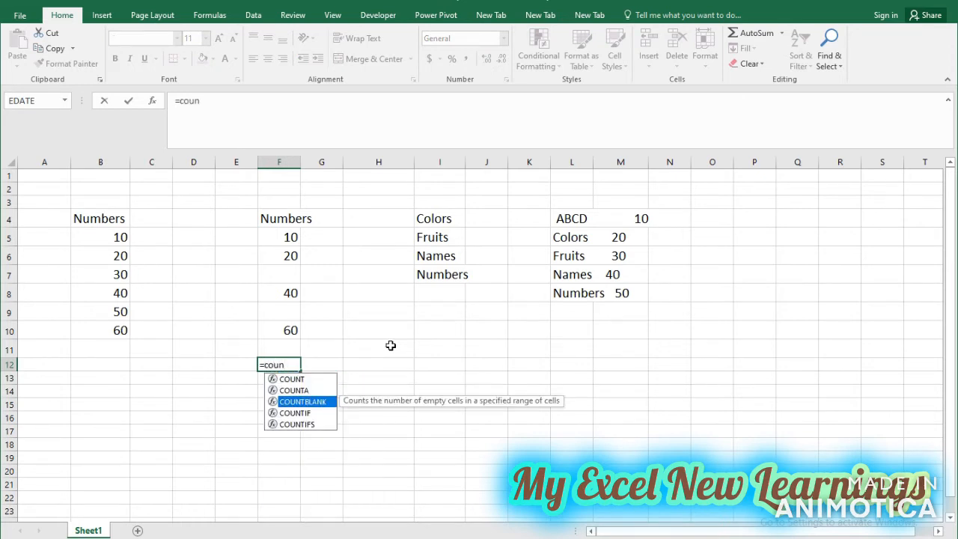
key(Tab)
drag(288, 235, 289, 325)
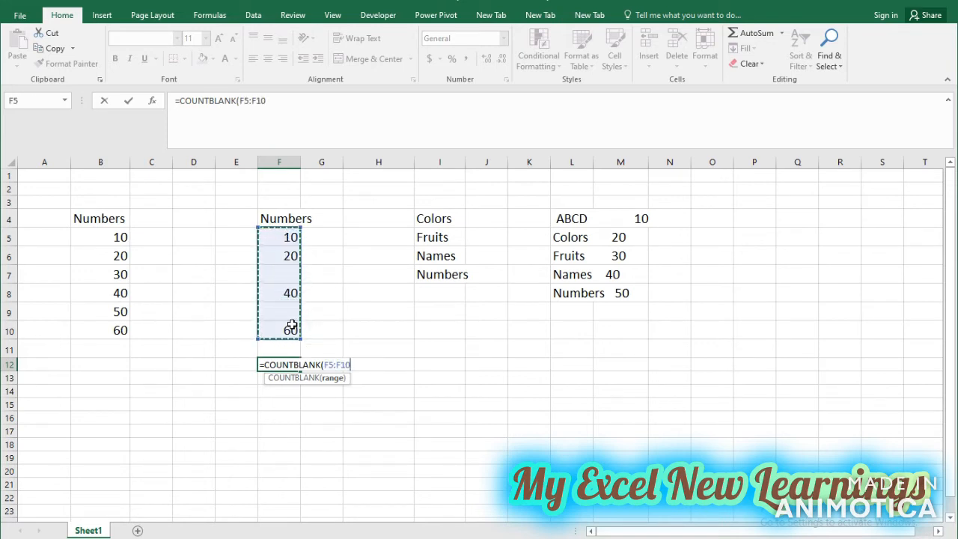
text())
key(Return)
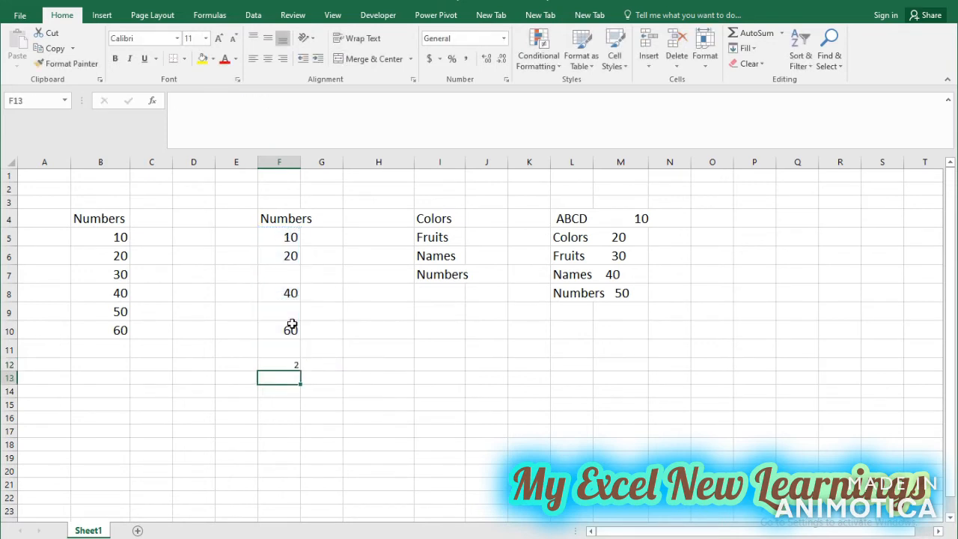
click(297, 365)
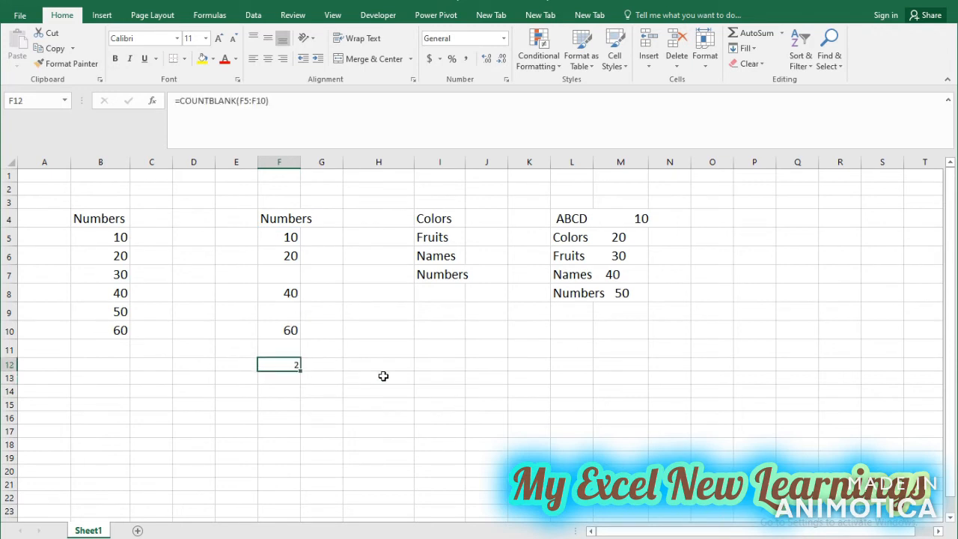
Check the empty cells F7 and F9 in the counted range and clear the COUNTBLANK formula from F12.
click(303, 274)
click(278, 277)
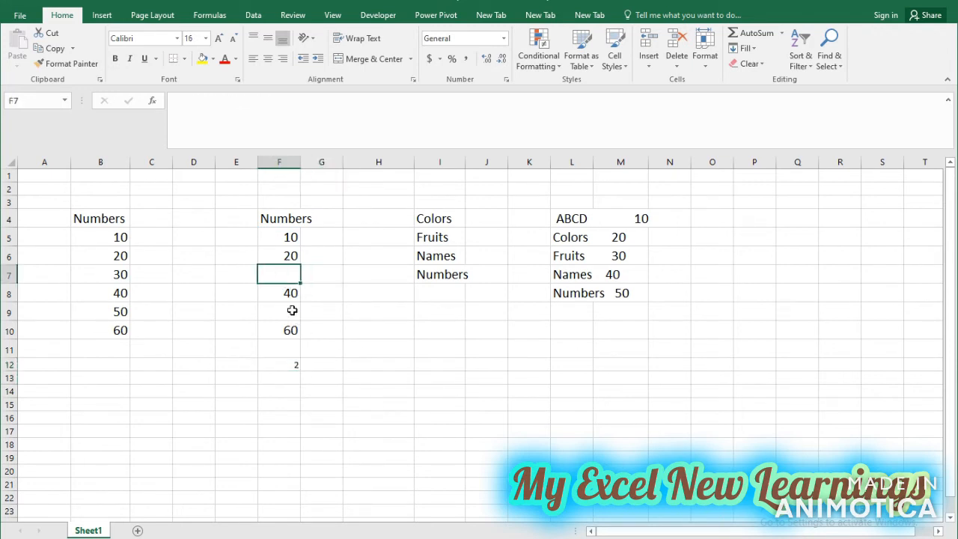
ctrl+click(290, 308)
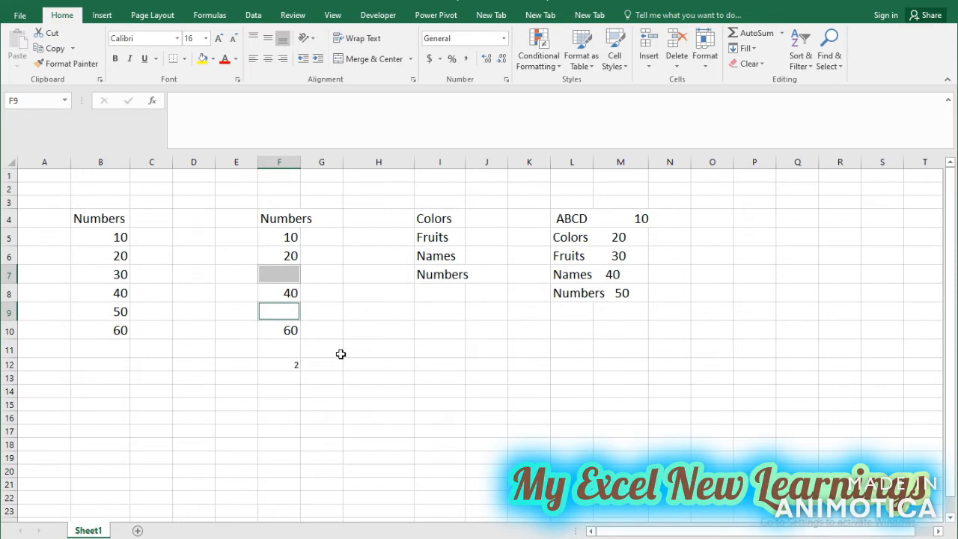
click(298, 366)
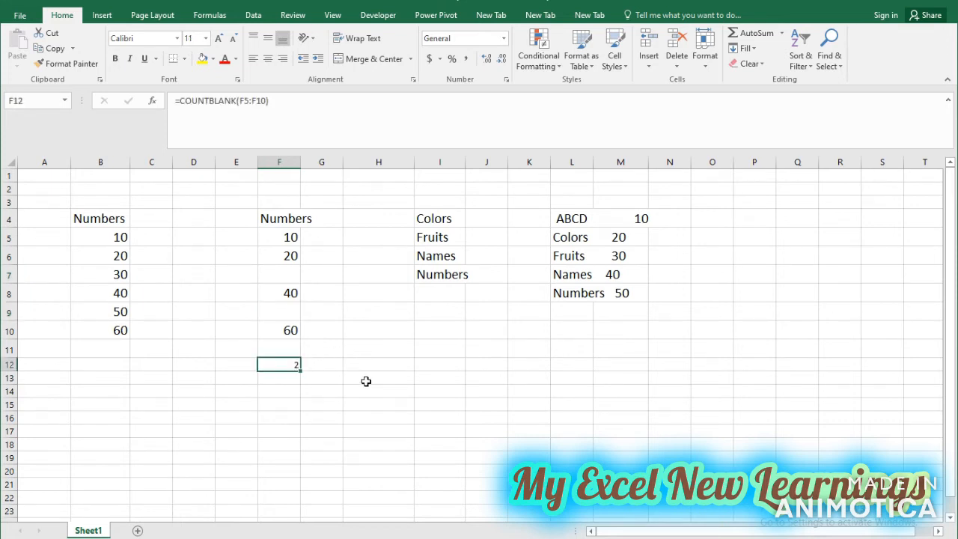
key(Delete)
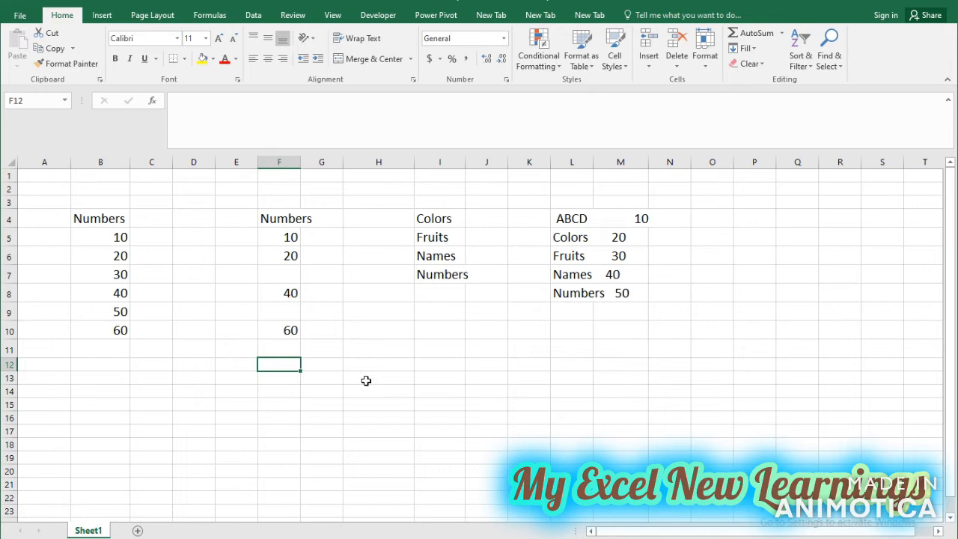
Enter the formula =MIN(B5:B10) in cell B12 and compare it with the first number in B5.
click(118, 367)
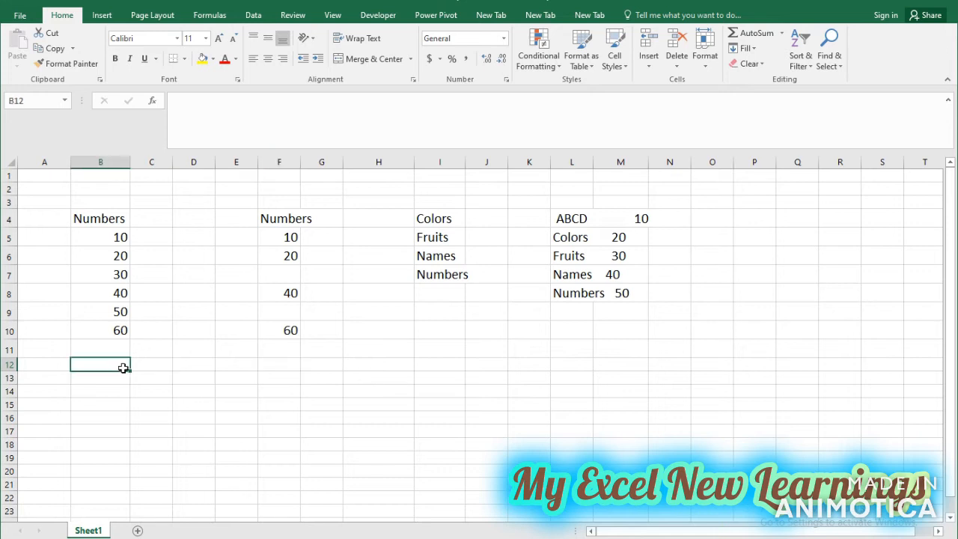
text(=)
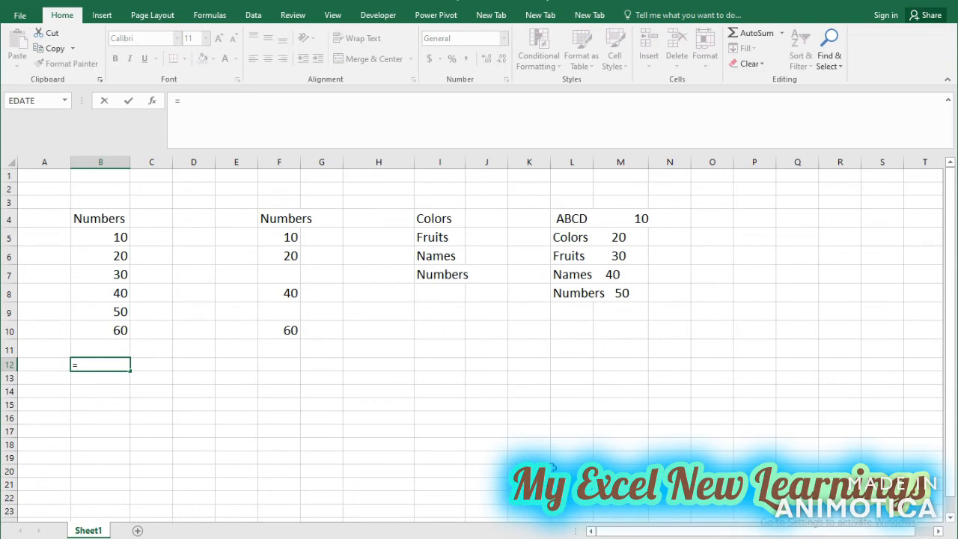
text(min)
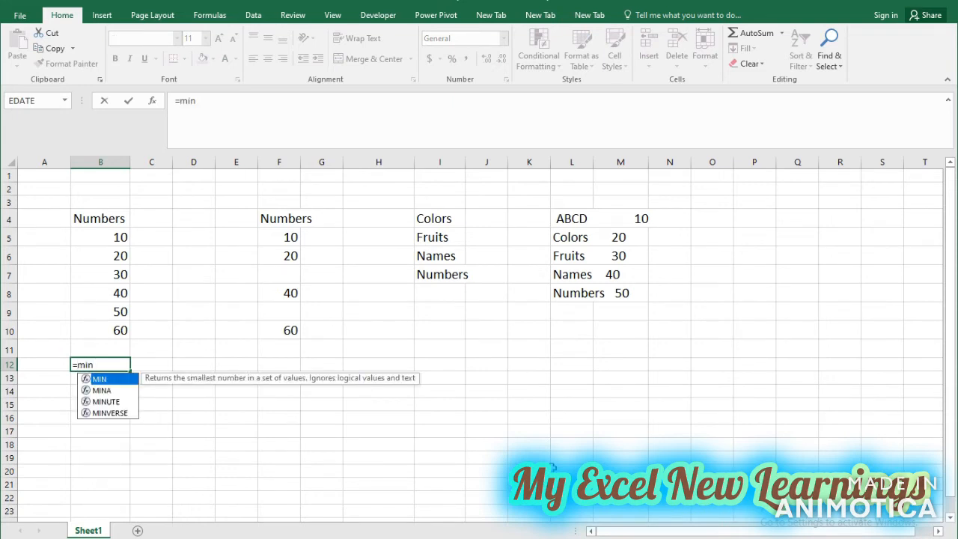
key(Tab)
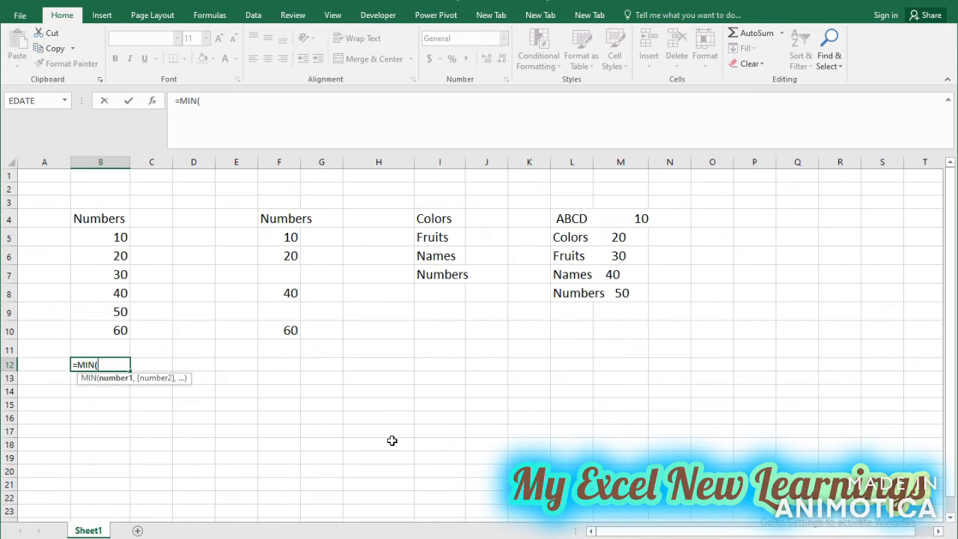
drag(124, 238, 125, 323)
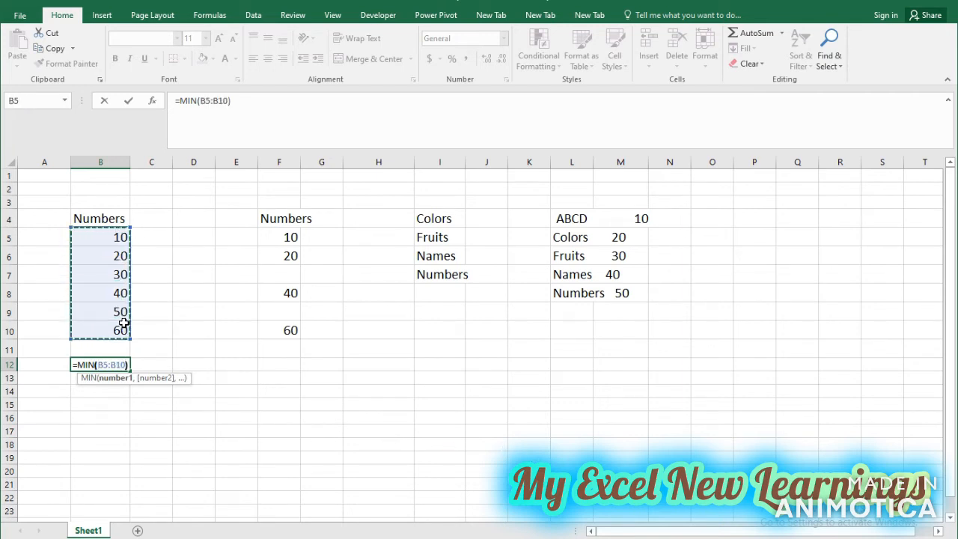
key(Return)
mouse_move(122, 237)
mouse_down()
mouse_move(122, 272)
mouse_move(122, 242)
mouse_up()
click(126, 366)
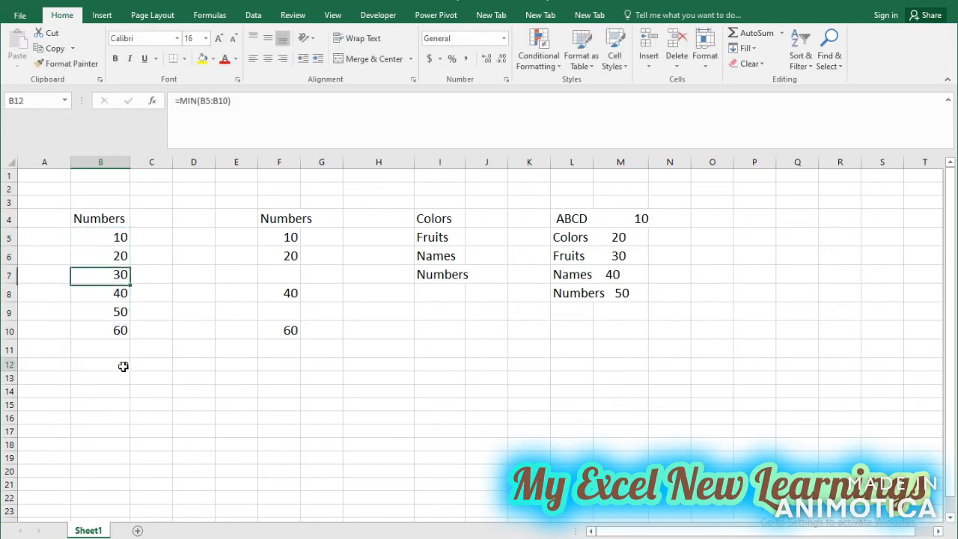
click(122, 241)
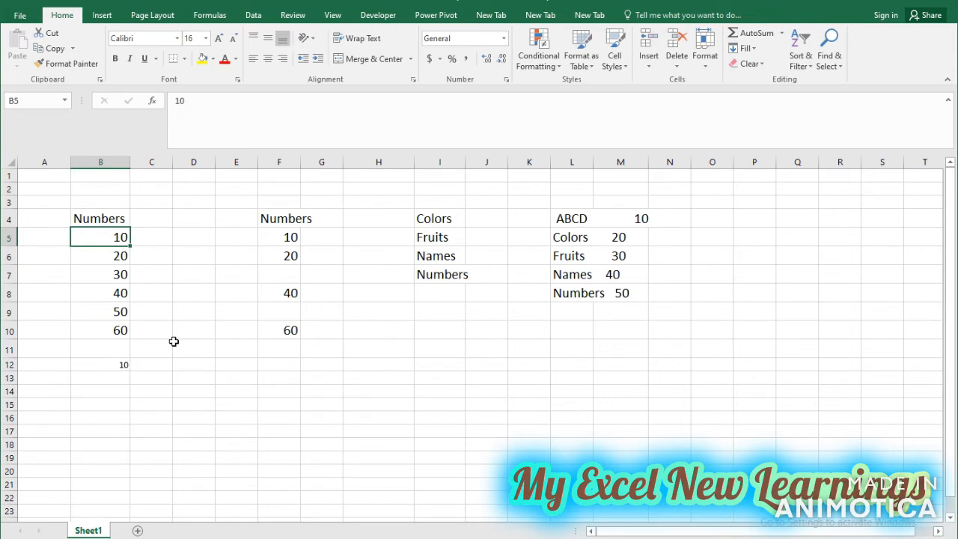
Replace the formula in B12 with =MAX(B5:B10) and check it against the numbers in B5 and B10.
click(123, 364)
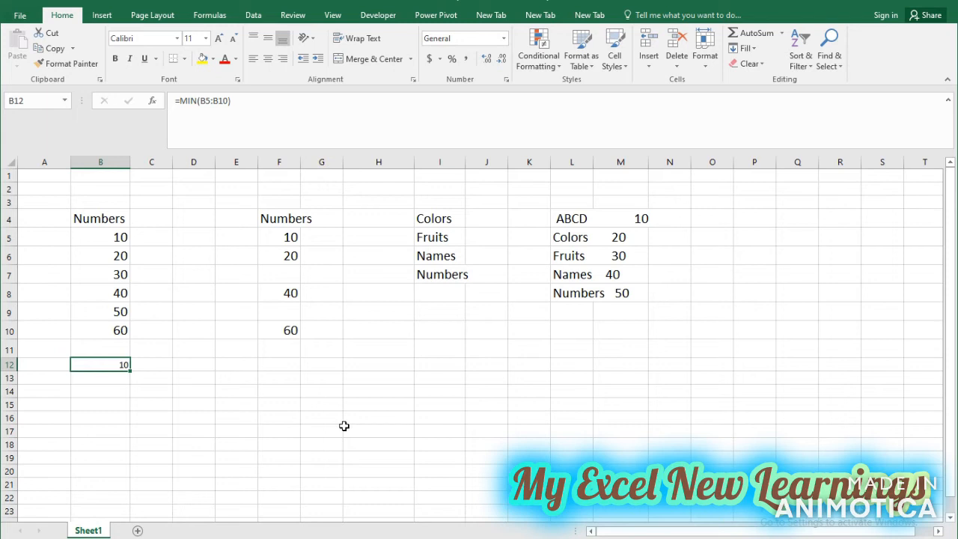
text(=)
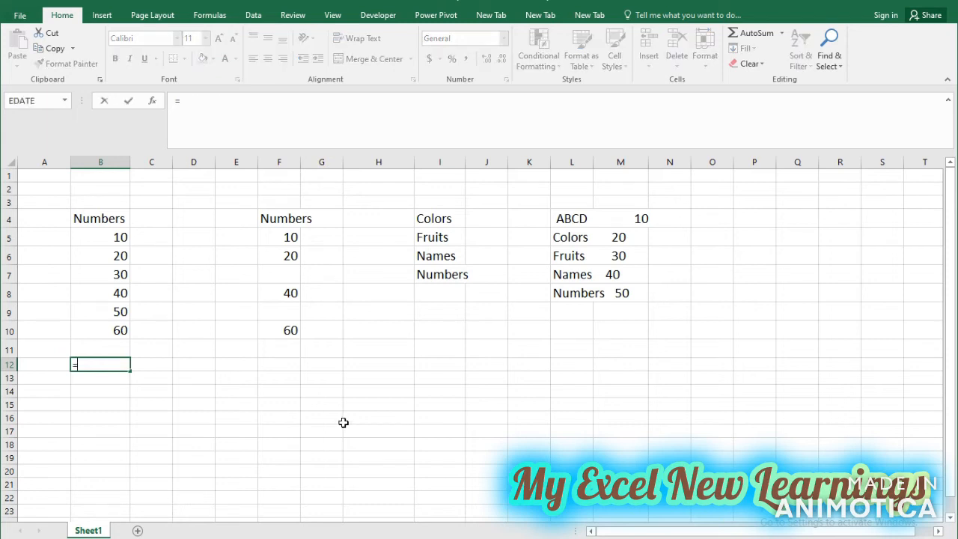
text(max)
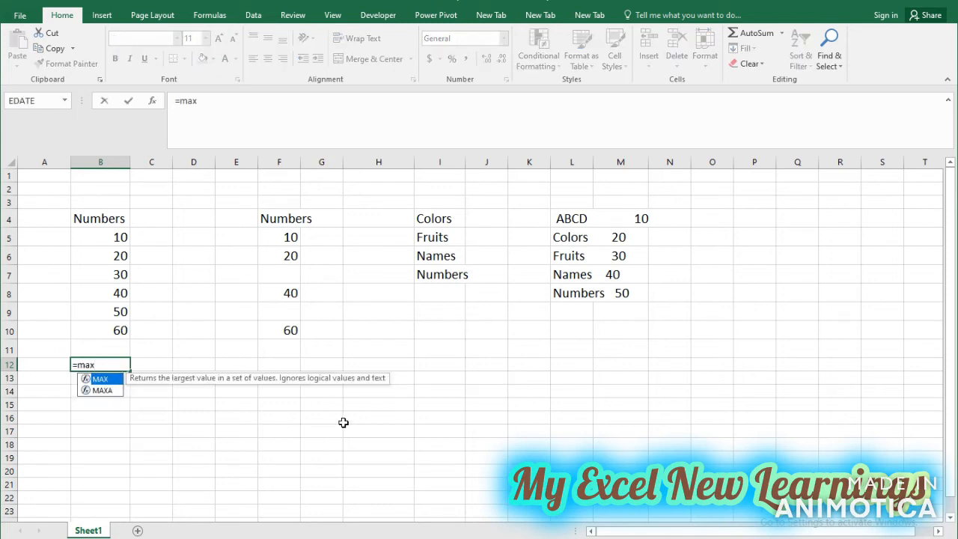
key(Tab)
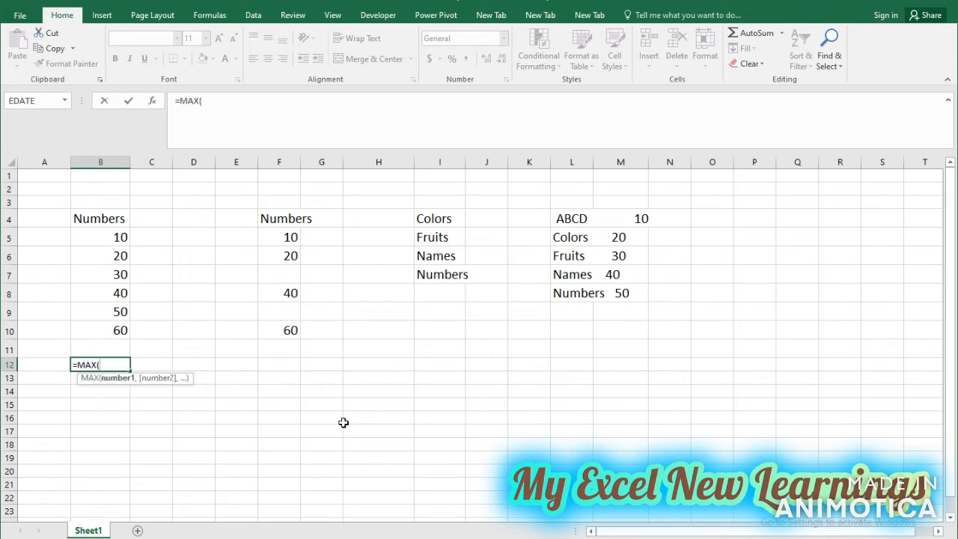
drag(106, 235, 121, 324)
text())
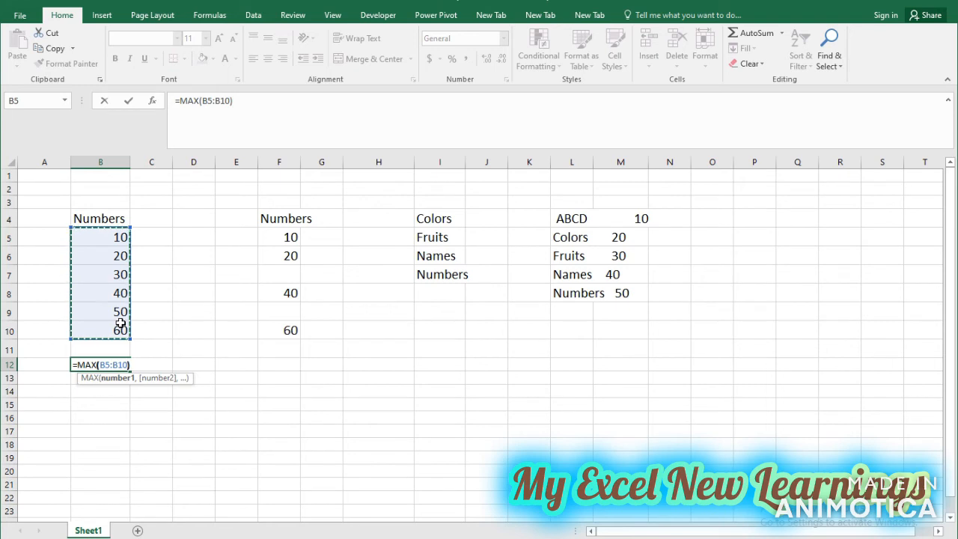
key(Return)
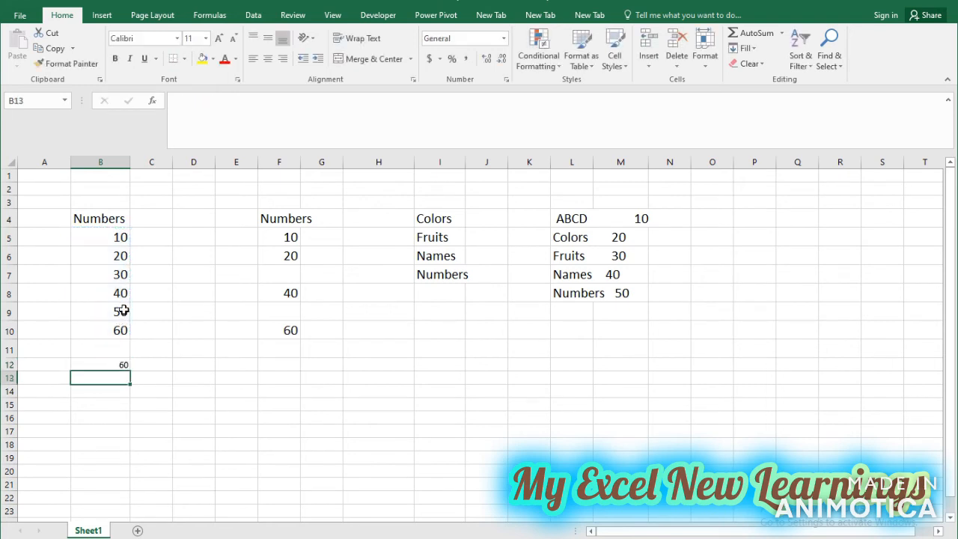
click(123, 239)
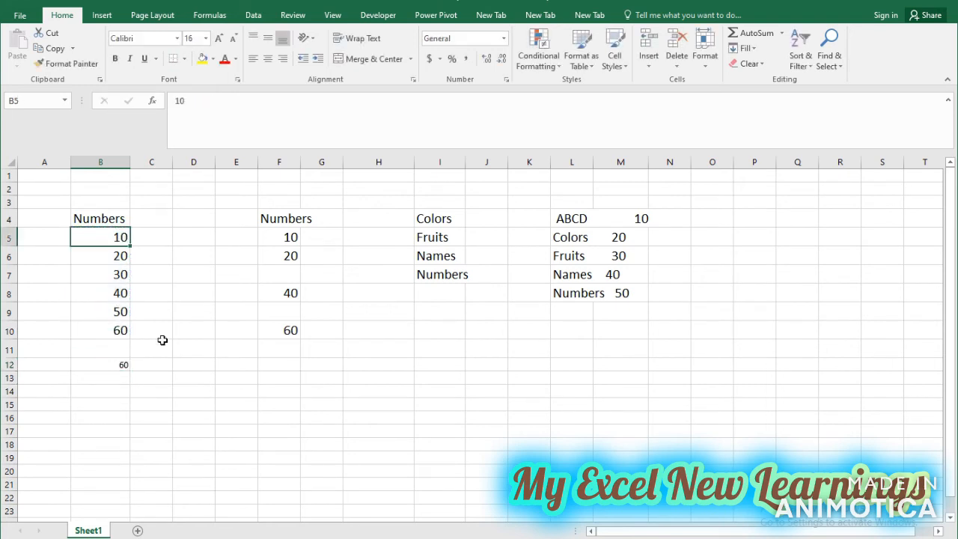
click(122, 332)
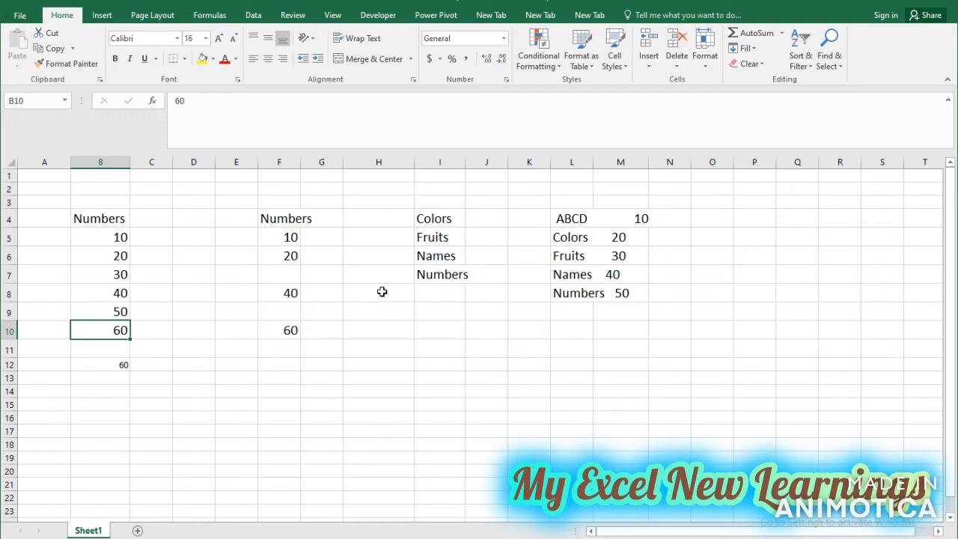
Widen column I to fit its words and enter the formula =LEN(I4) in cell J4.
click(426, 221)
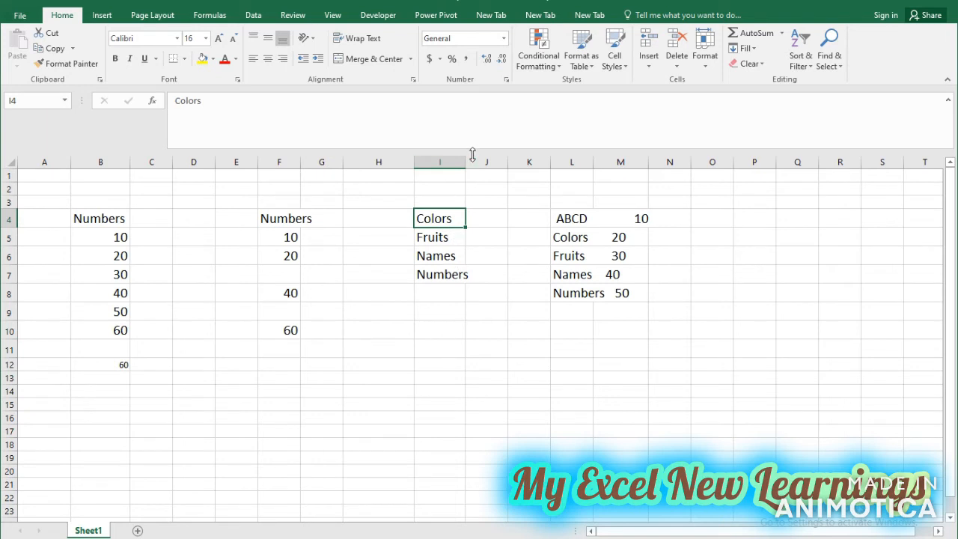
drag(464, 160, 474, 161)
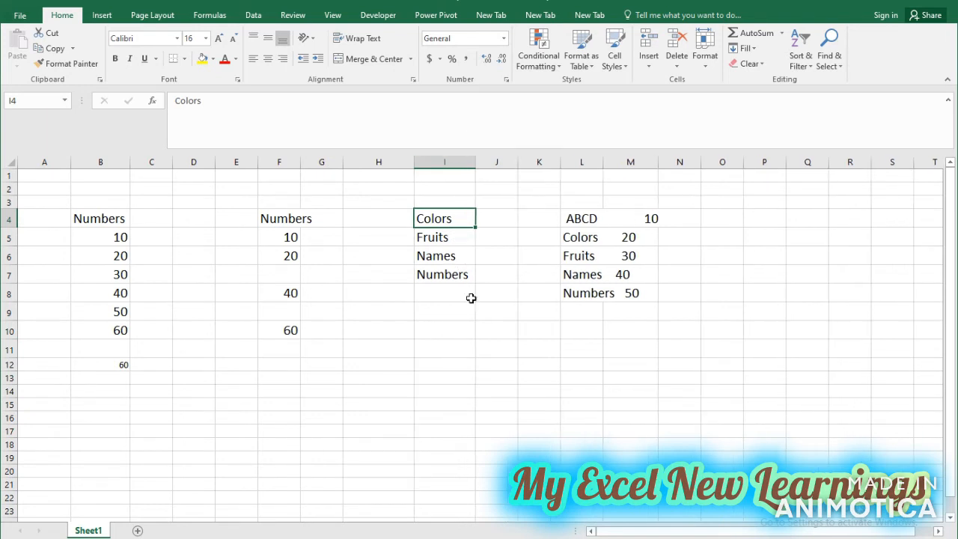
click(499, 219)
text(=len)
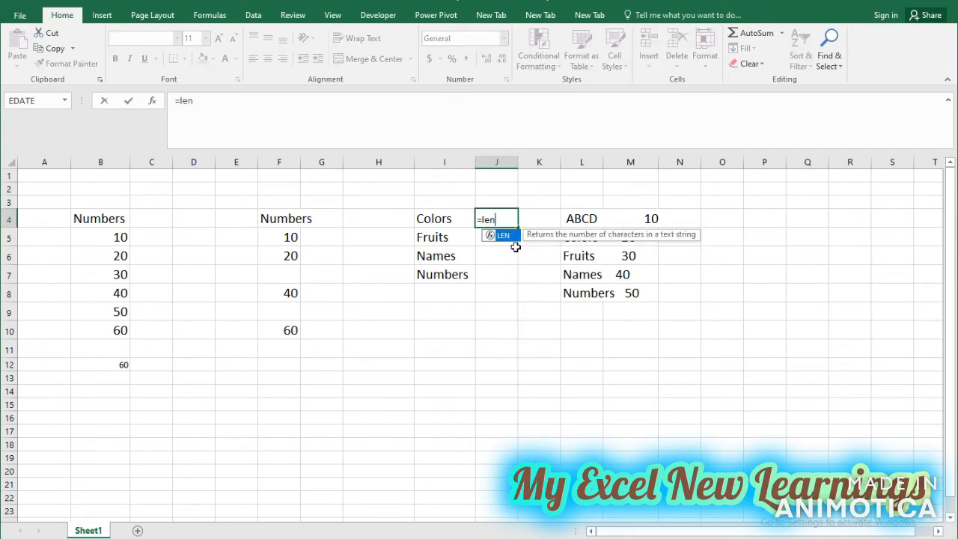
key(Tab)
key(Left)
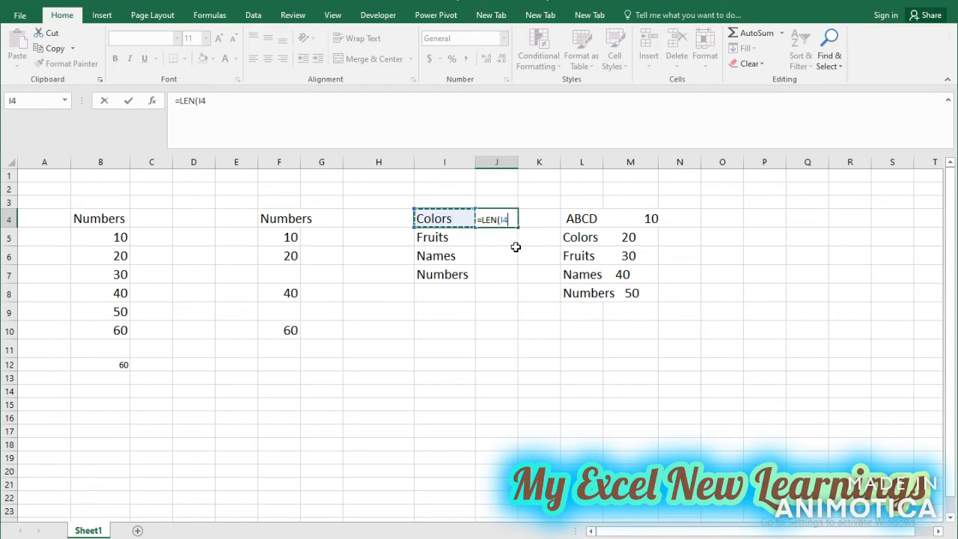
key(Return)
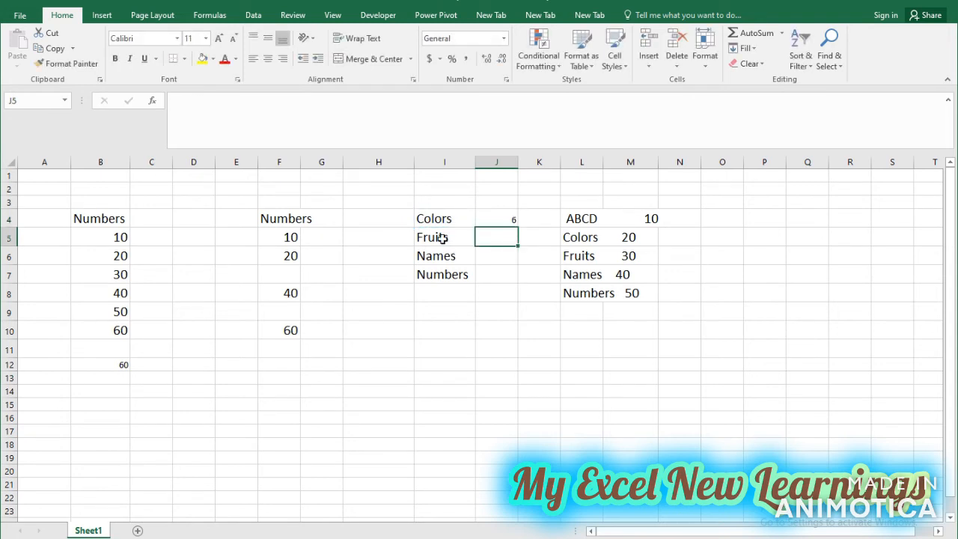
Fill the LEN formula from J4 down to J7 and compare the results with the words in column I.
click(431, 219)
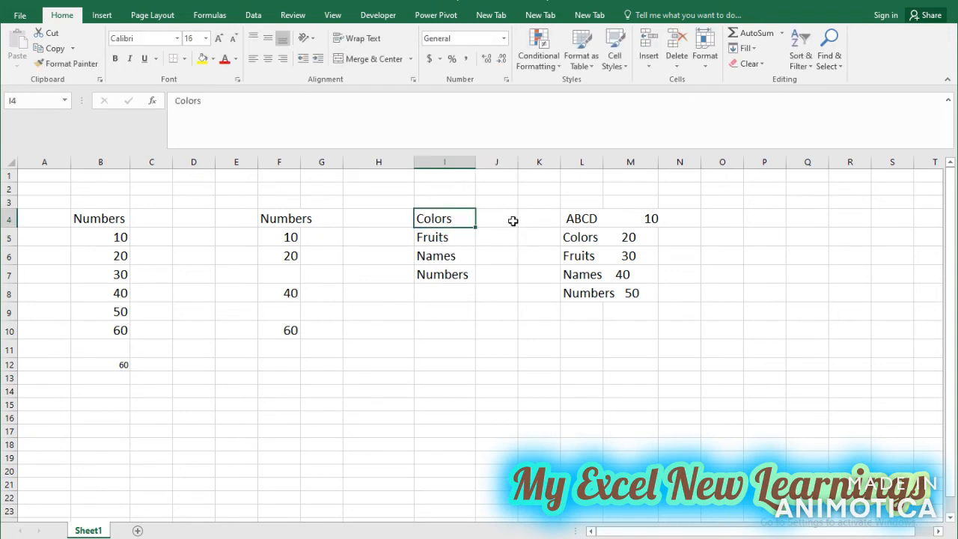
click(513, 222)
drag(516, 226, 513, 278)
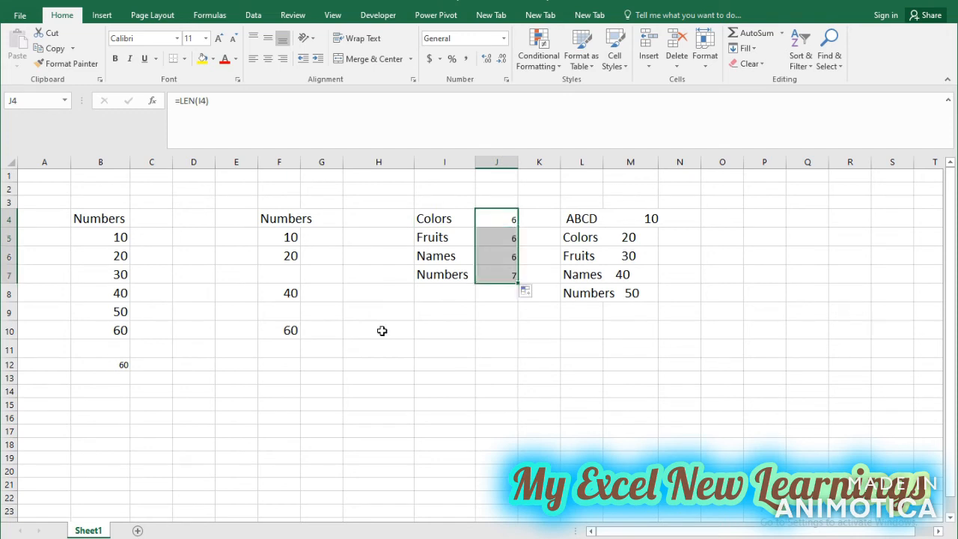
click(491, 240)
click(433, 239)
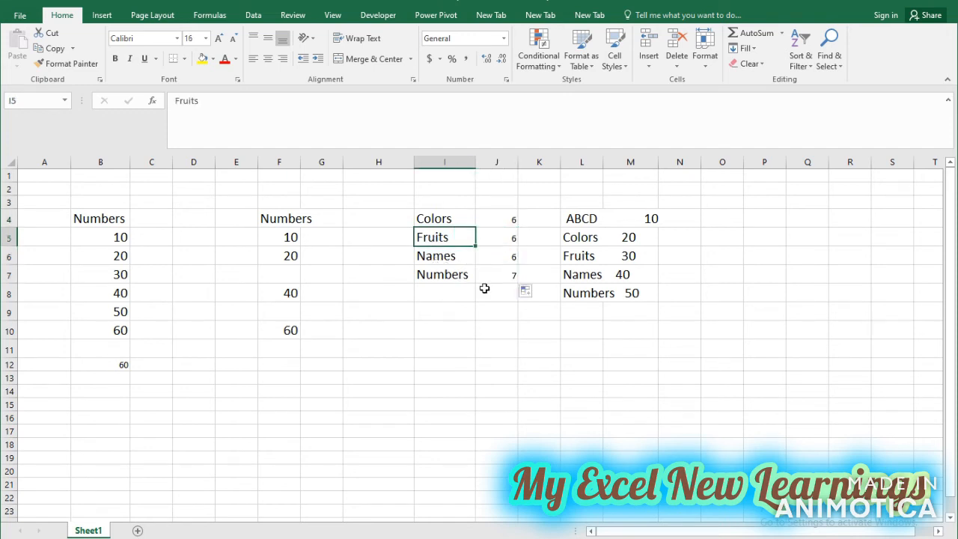
click(464, 256)
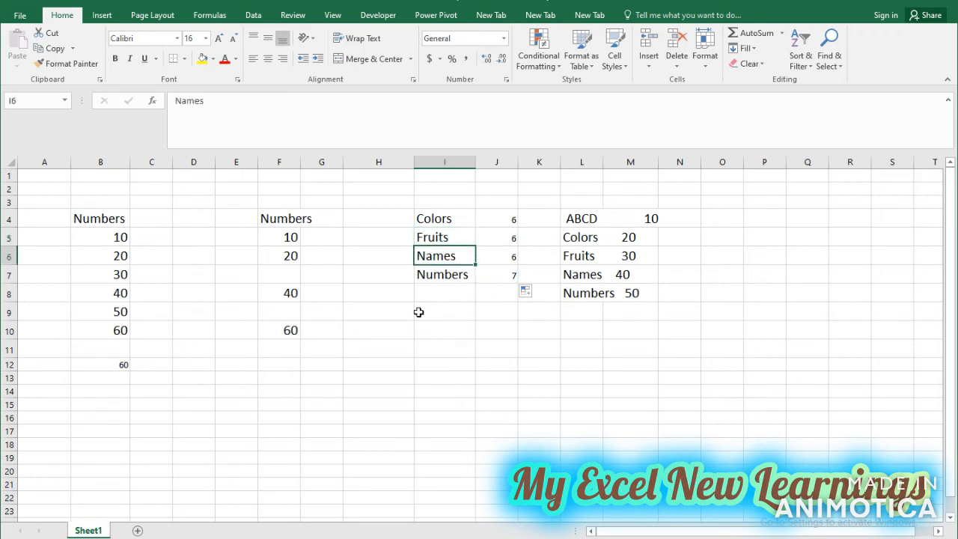
click(450, 271)
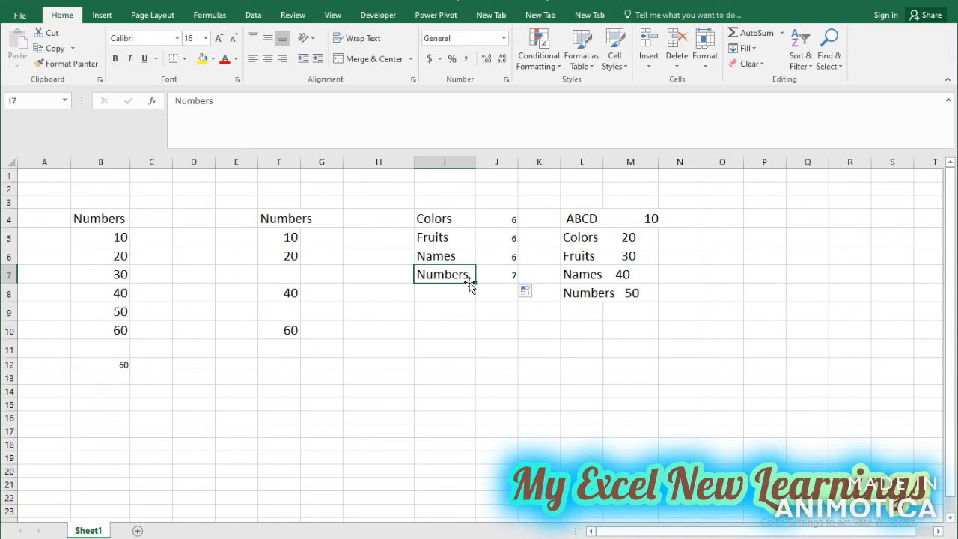
click(497, 238)
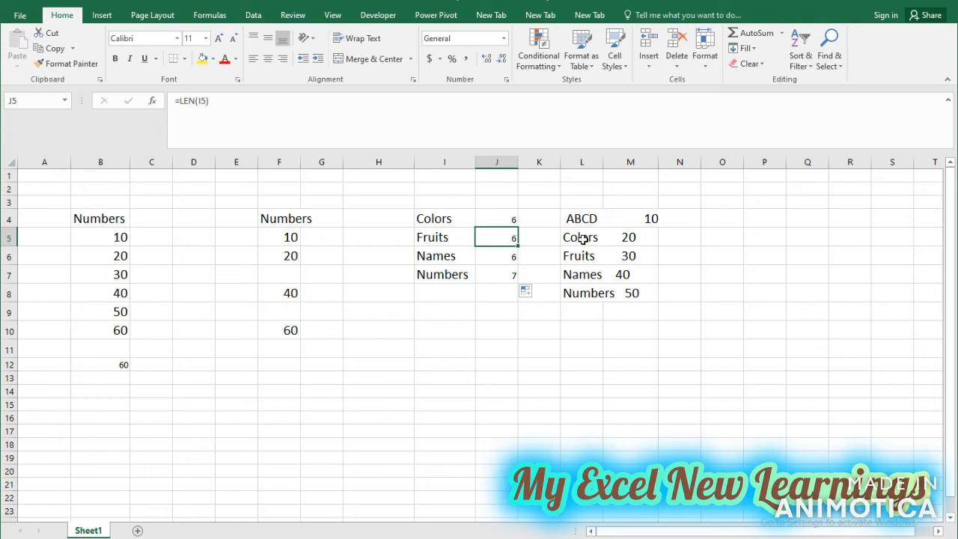
Widen column L to fit its text and review the entries with extra spaces in L4:L8.
drag(604, 161, 657, 160)
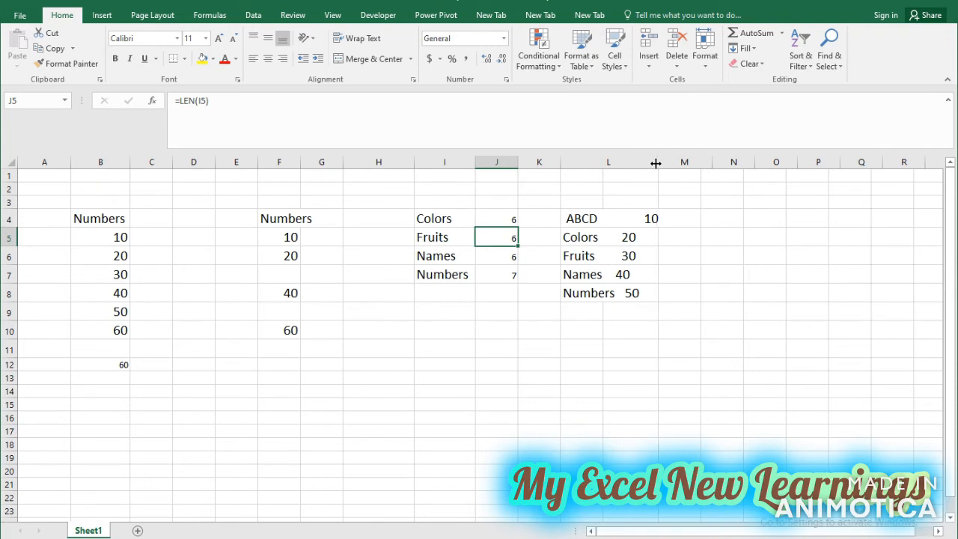
click(600, 222)
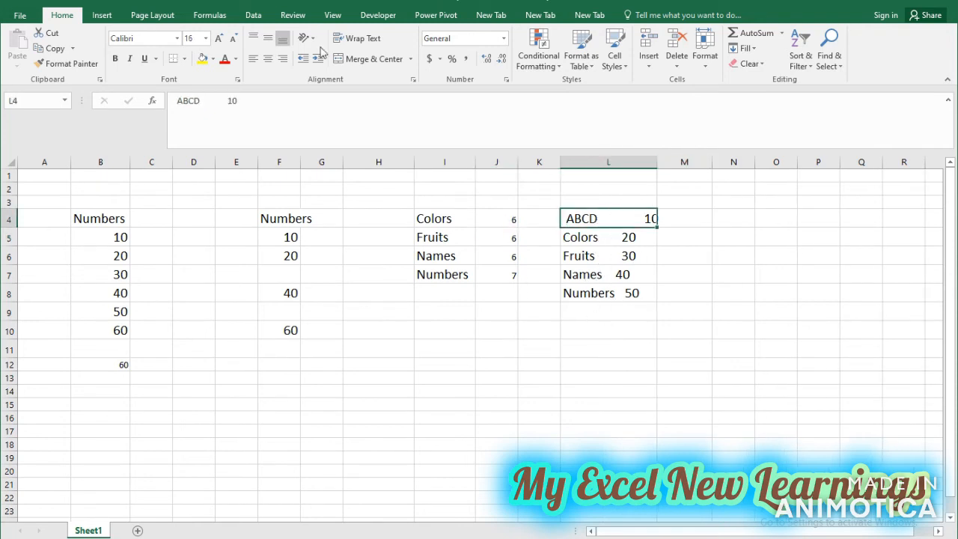
click(572, 237)
click(584, 256)
click(596, 293)
click(596, 274)
click(605, 238)
click(608, 220)
drag(658, 162, 670, 162)
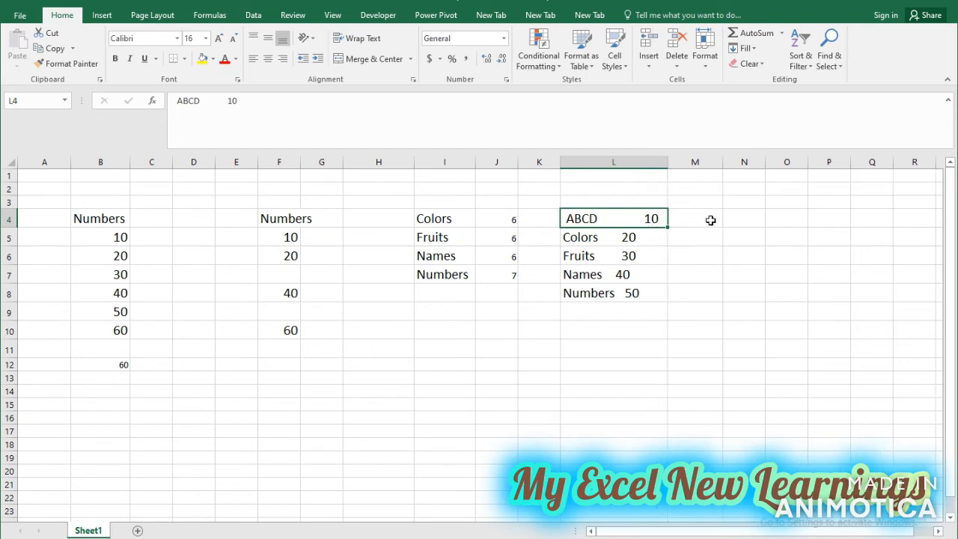
Enter the formula =TRIM(L4) in cell M4 to remove the extra spaces from the first text entry.
click(711, 217)
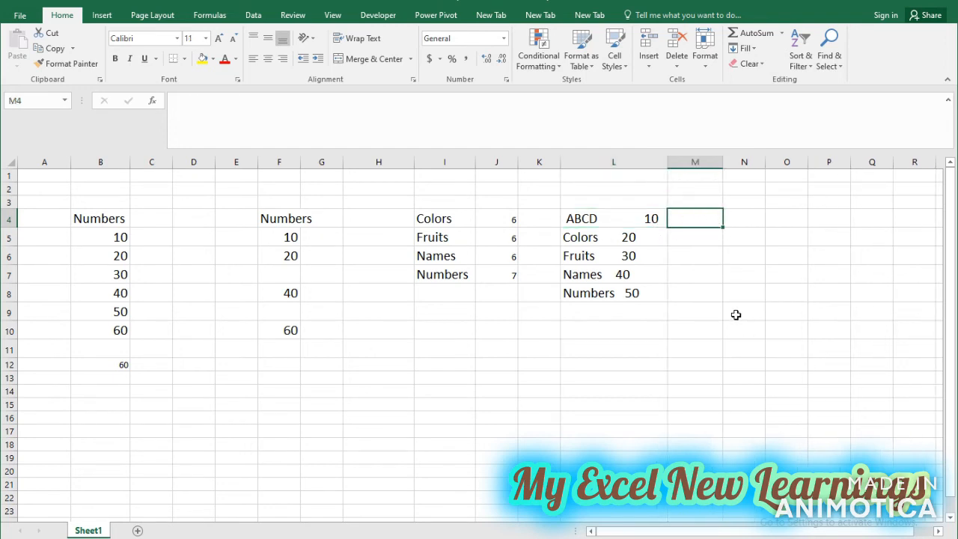
text(=t)
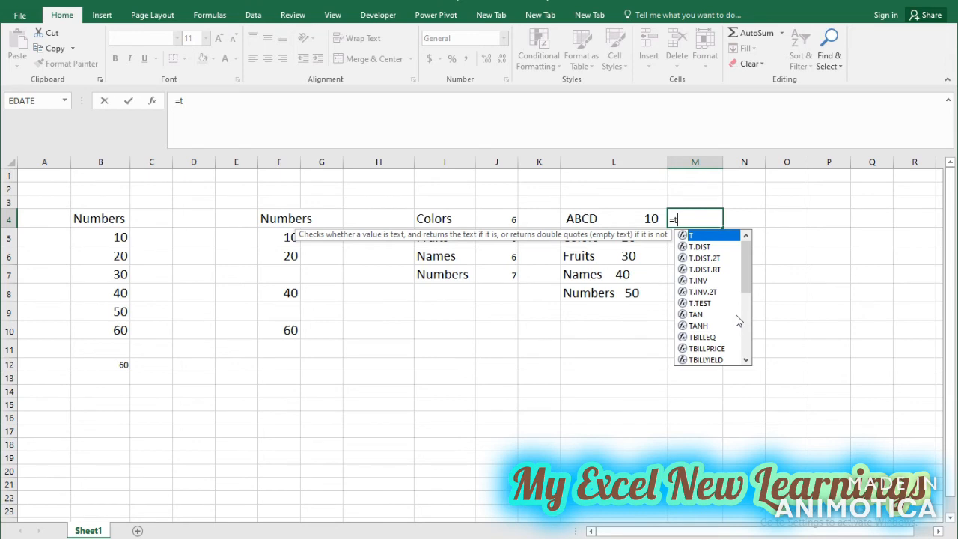
text(riim)
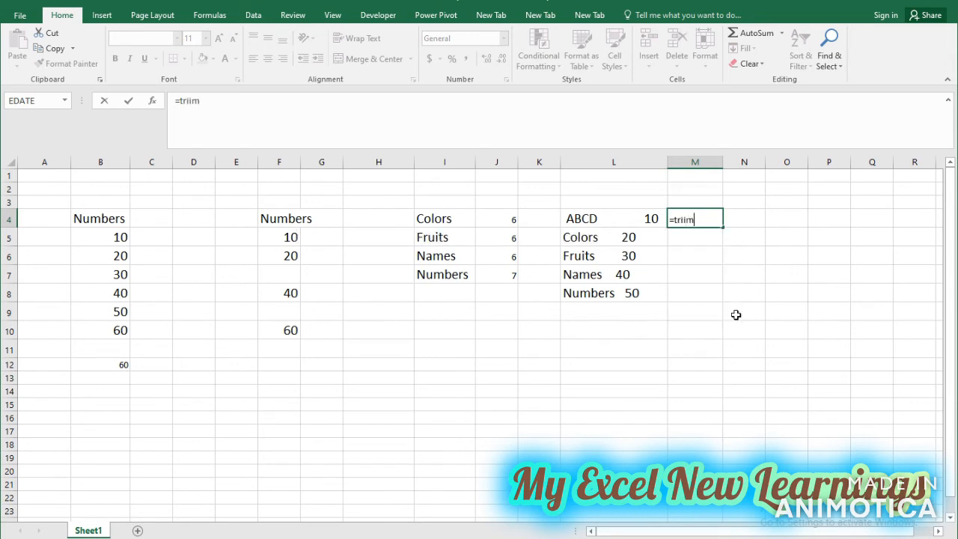
text(mmmmmmmmmmmmmmmmmmmmmmmmmmmmmmmmmmmmmmmmmmmmmmmmmm)
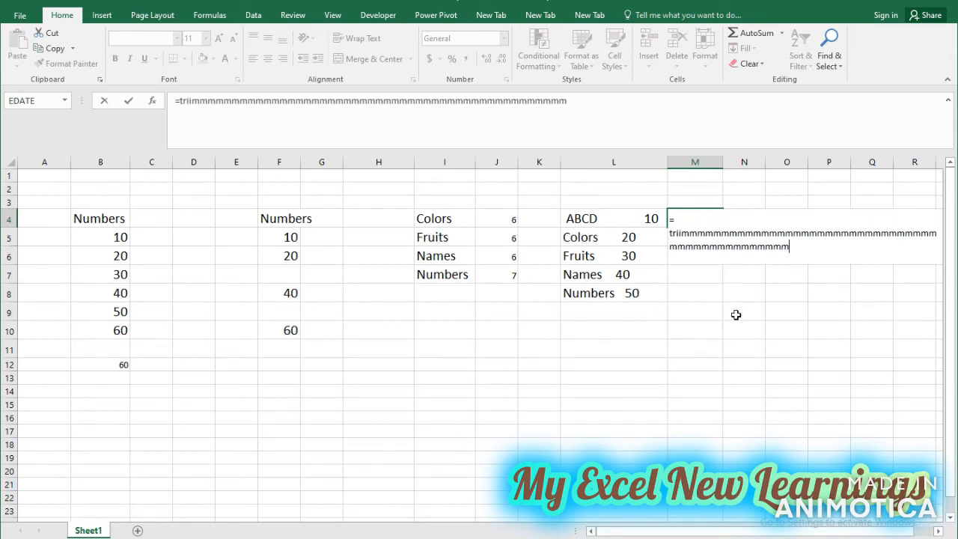
key(BackSpace)
key(BackSpace)
key(BackSpace)
key(BackSpace)
key(BackSpace)
key(BackSpace)
key(BackSpace)
key(BackSpace)
key(BackSpace)
key(BackSpace)
key(BackSpace)
key(BackSpace)
key(BackSpace)
key(BackSpace)
key(BackSpace)
key(BackSpace)
key(BackSpace)
key(BackSpace)
key(BackSpace)
key(BackSpace)
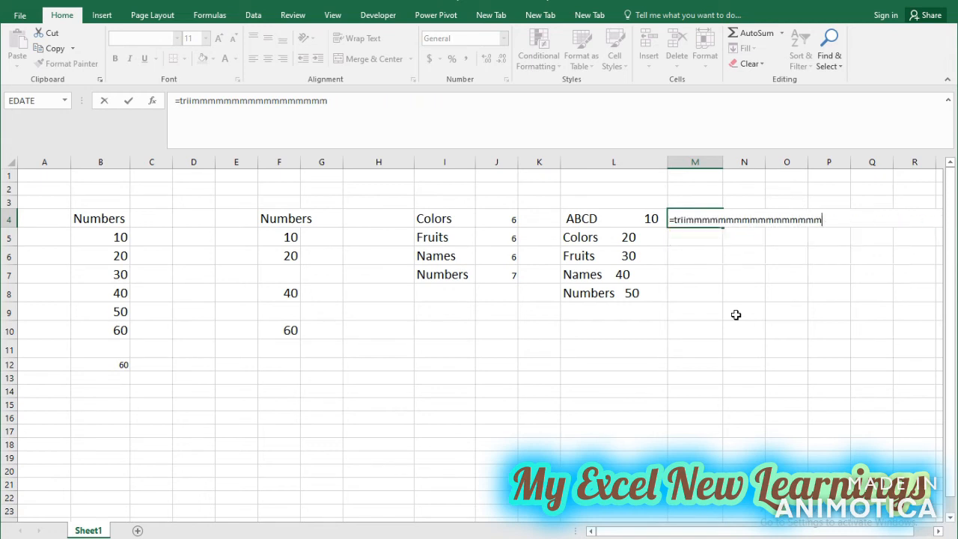
key(BackSpace)
key(BackSpace)
key(BackSpace)
key(BackSpace)
key(BackSpace)
key(BackSpace)
key(BackSpace)
key(BackSpace)
key(BackSpace)
key(BackSpace)
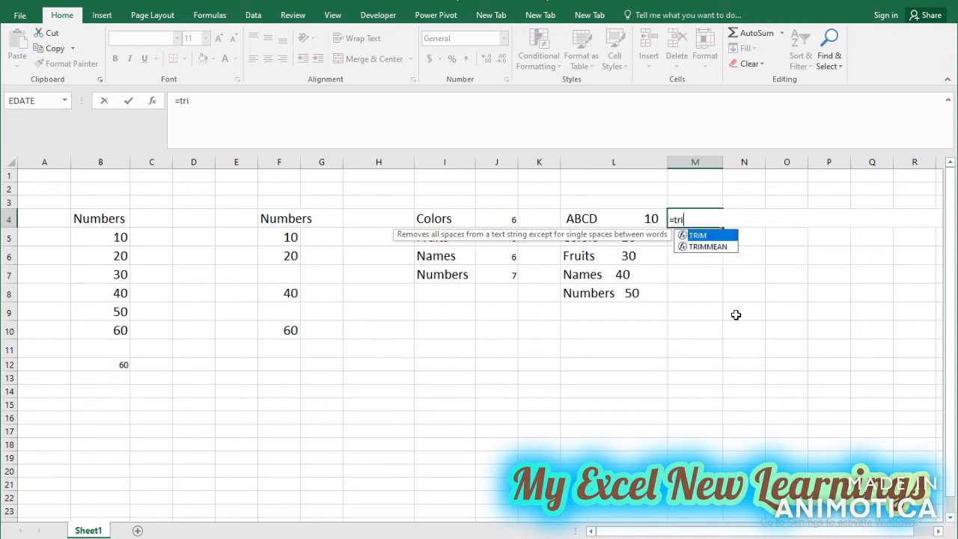
key(Tab)
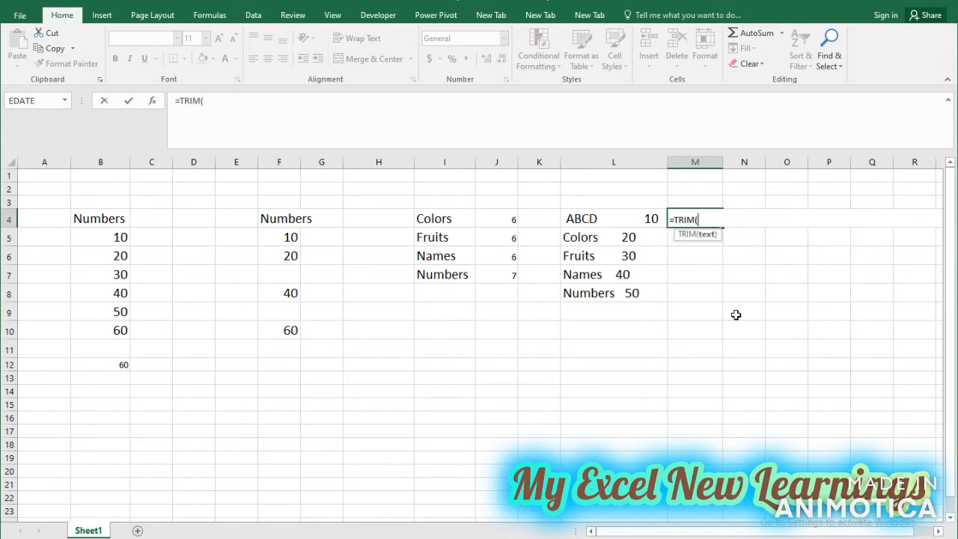
click(621, 219)
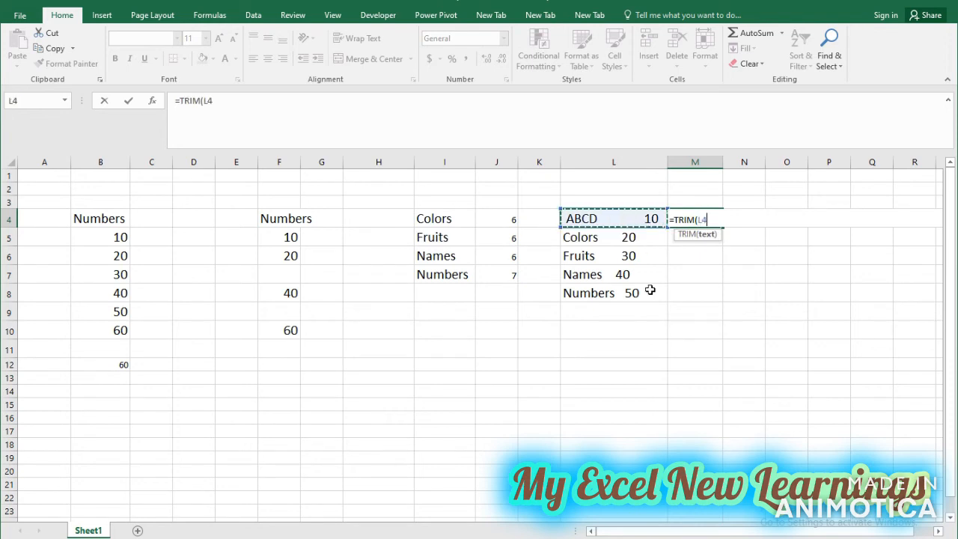
text())
key(Return)
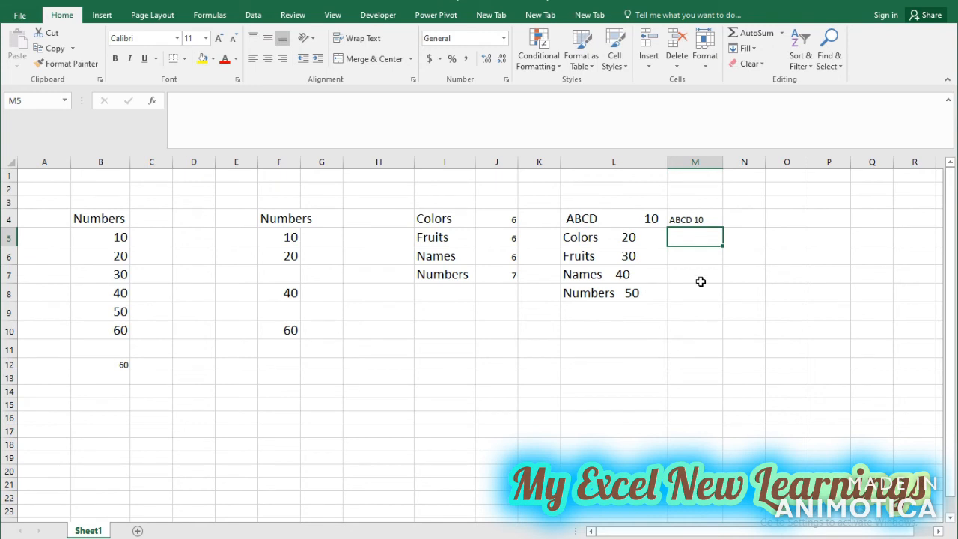
Fill the TRIM formula from M4 down to M8 and check the trimmed entries.
click(707, 222)
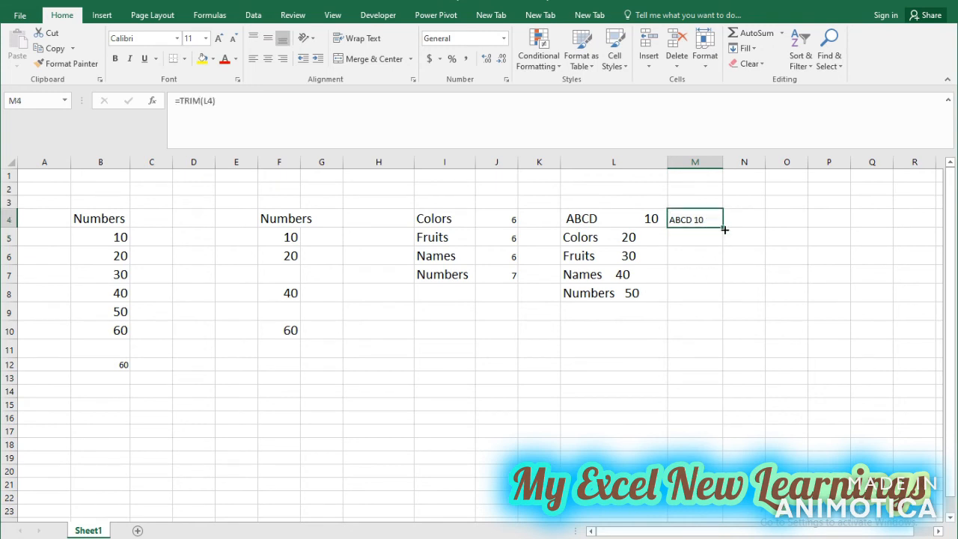
drag(721, 251, 717, 293)
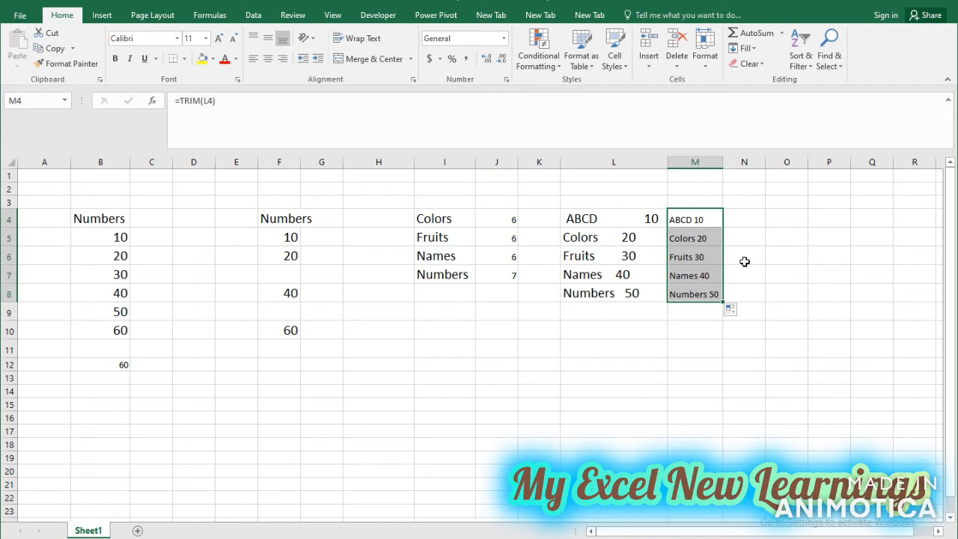
click(709, 251)
click(695, 230)
click(703, 215)
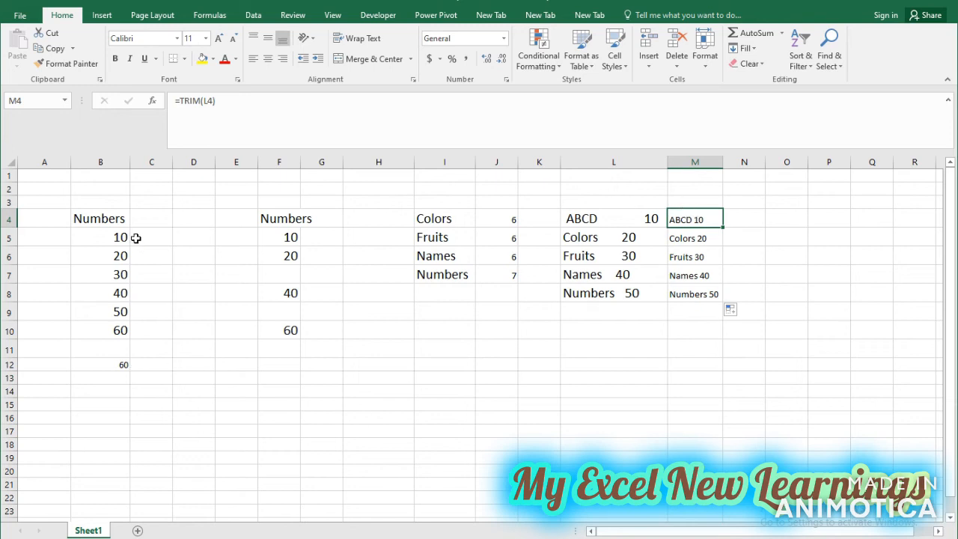
Review the numbers in B5:B10 and clear the MAX formula from cell B12.
drag(119, 237, 118, 329)
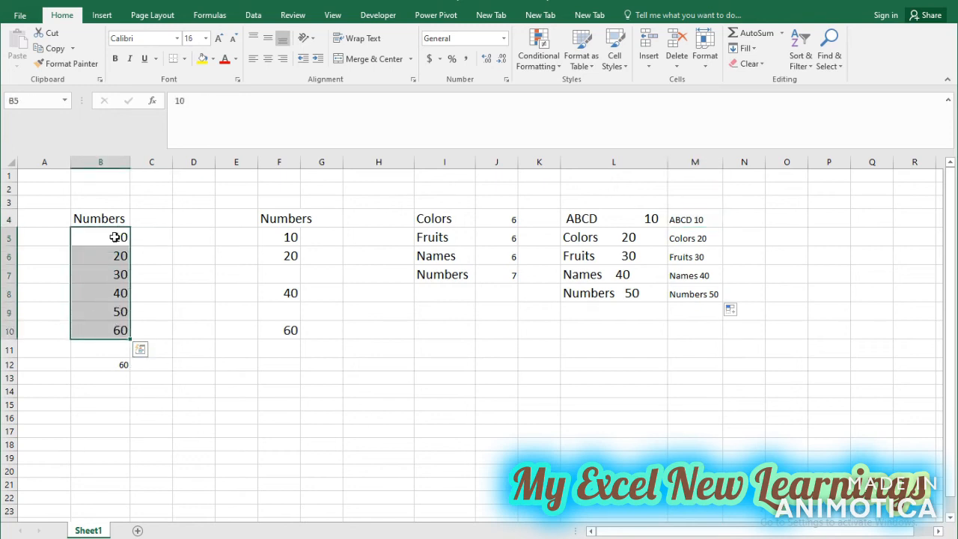
click(122, 365)
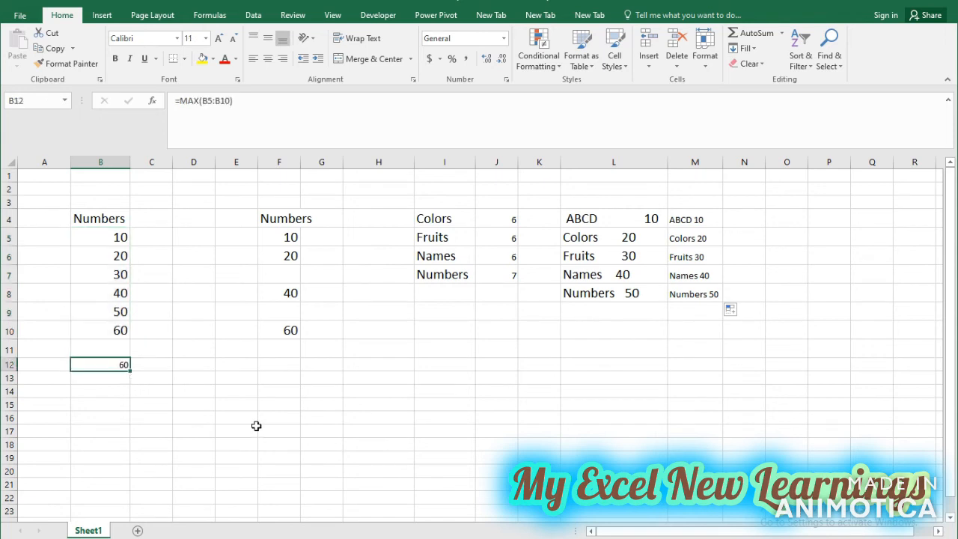
key(Delete)
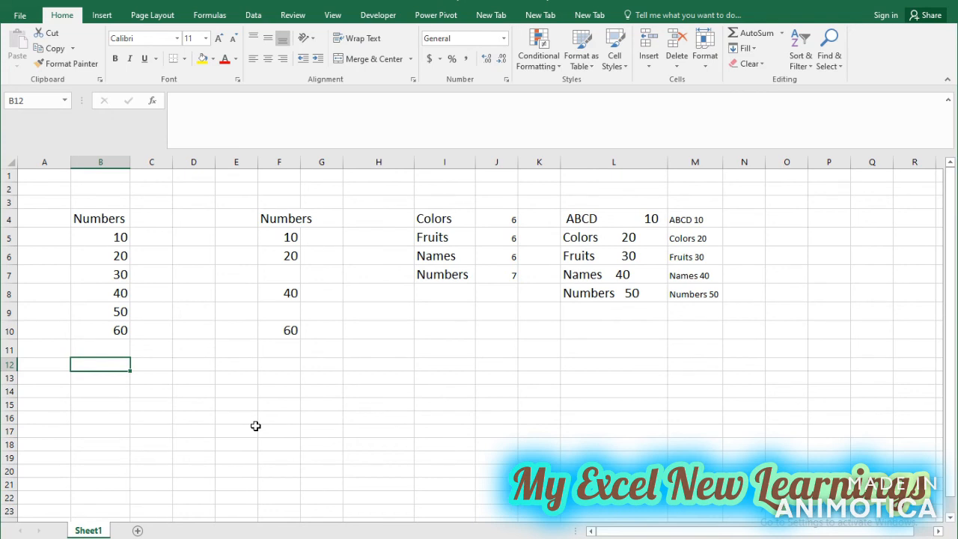
text(=)
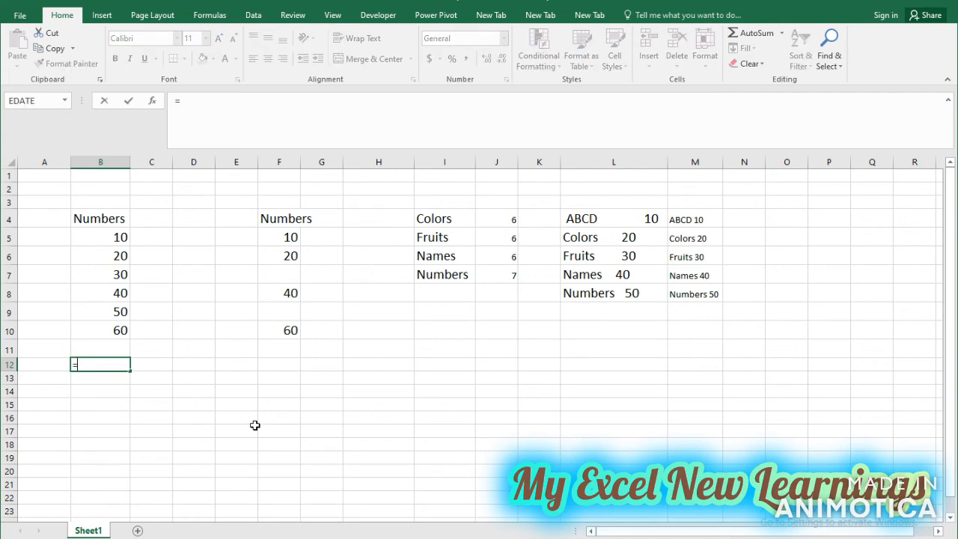
text(IF()
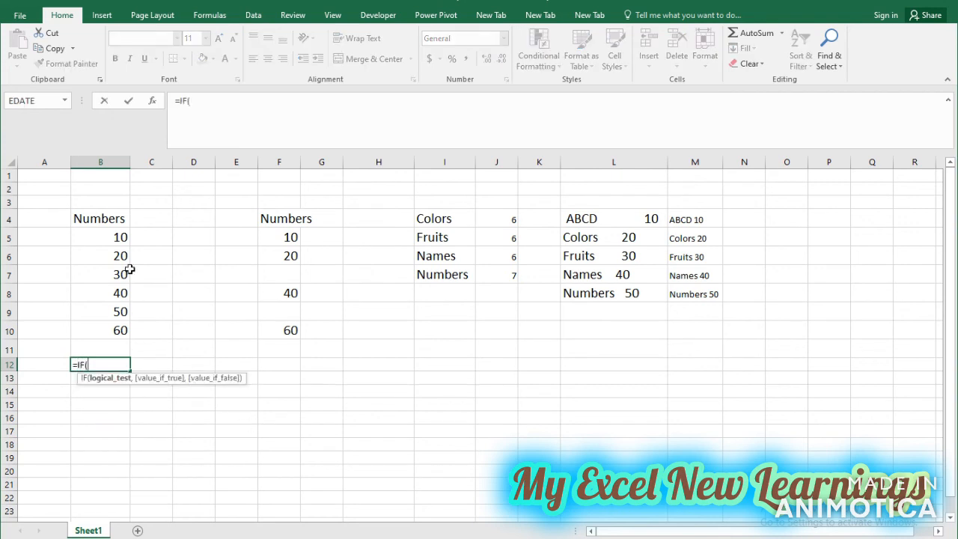
click(122, 238)
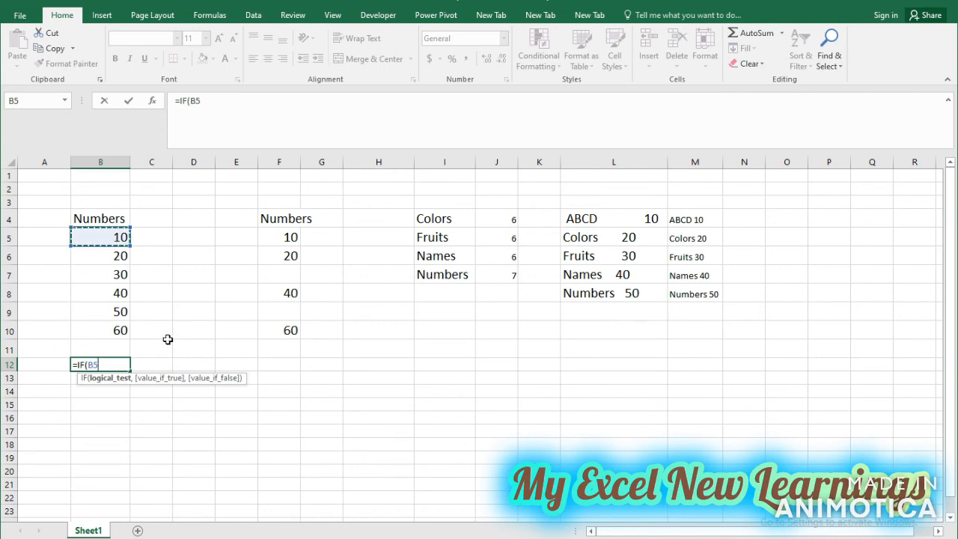
key(Escape)
Enter the formula =IF(B5>10,"True","False") in cell C5.
click(166, 235)
text(=I)
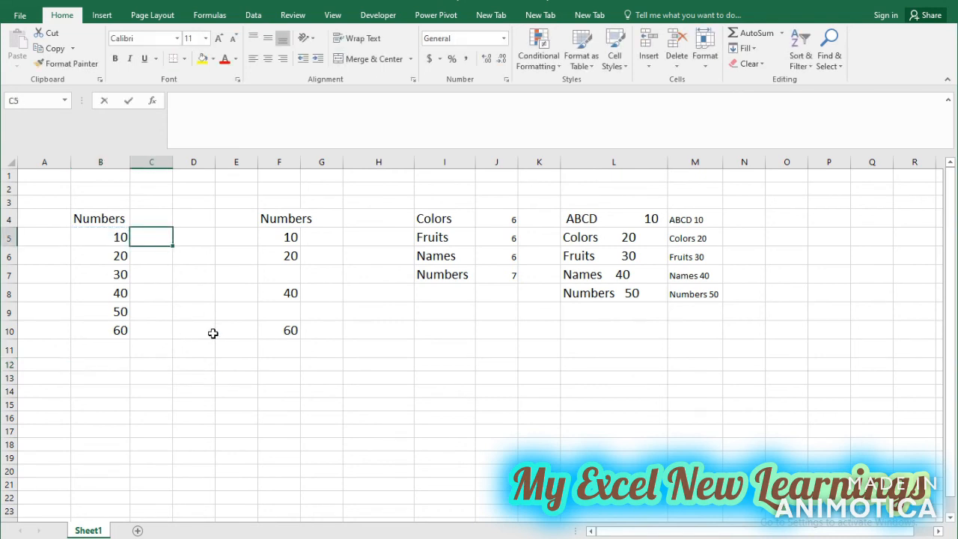
text(f)
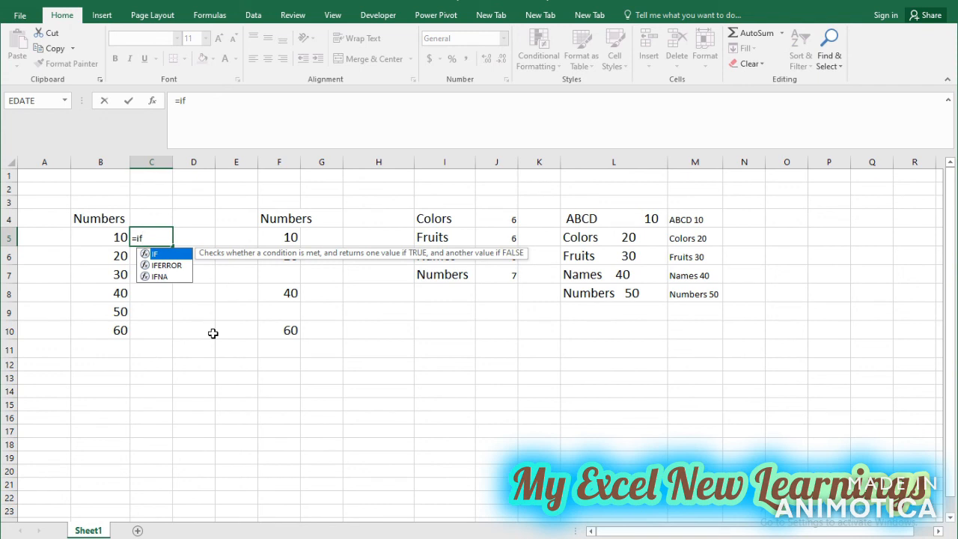
key(Tab)
key(Left)
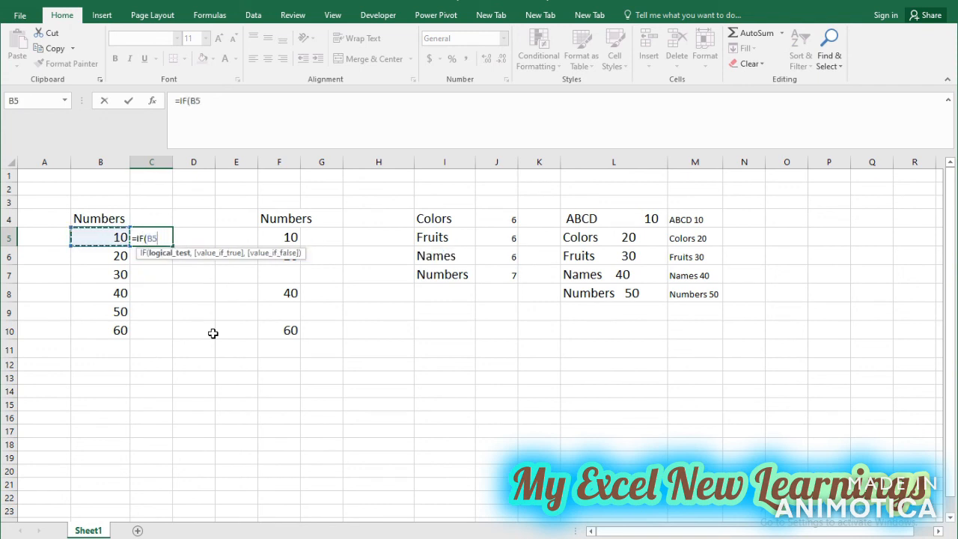
text(>10,")
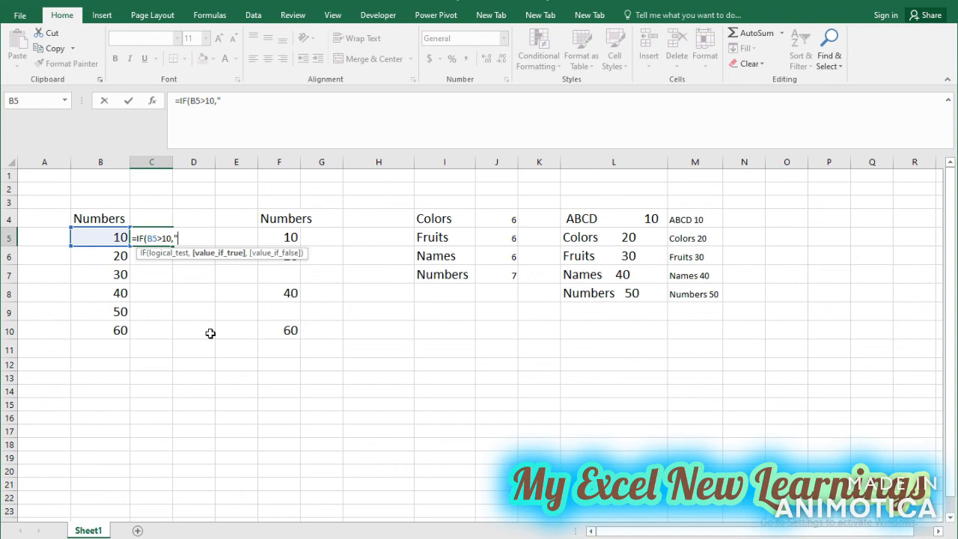
text(True",)
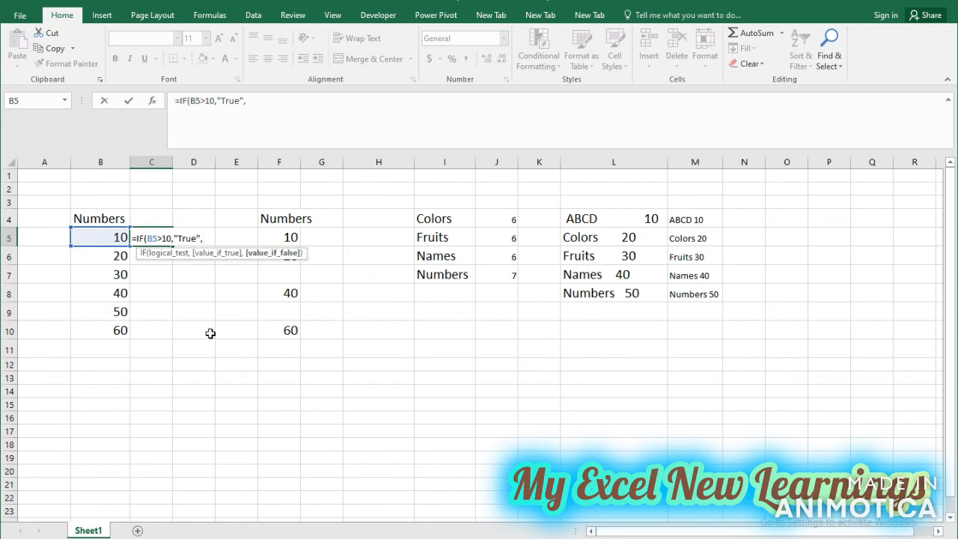
text("False"))
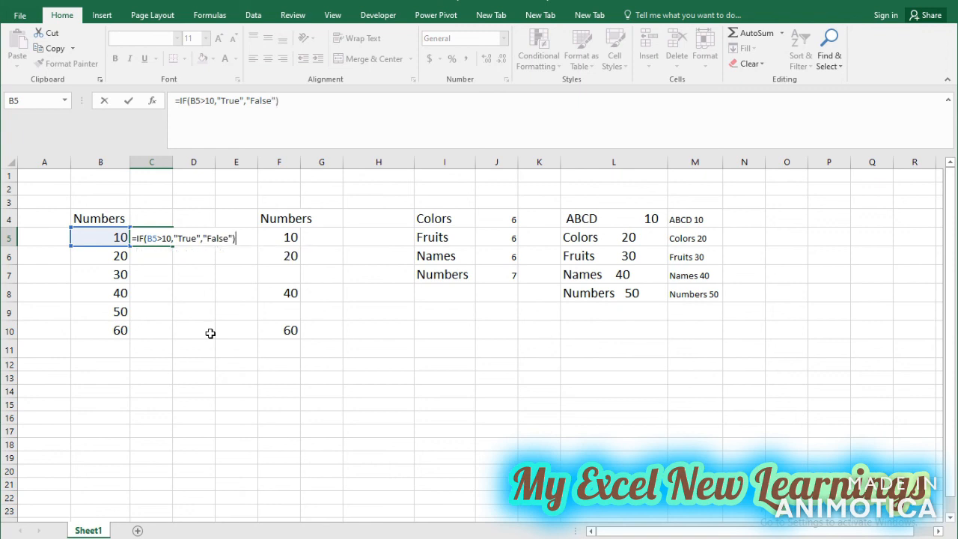
key(Return)
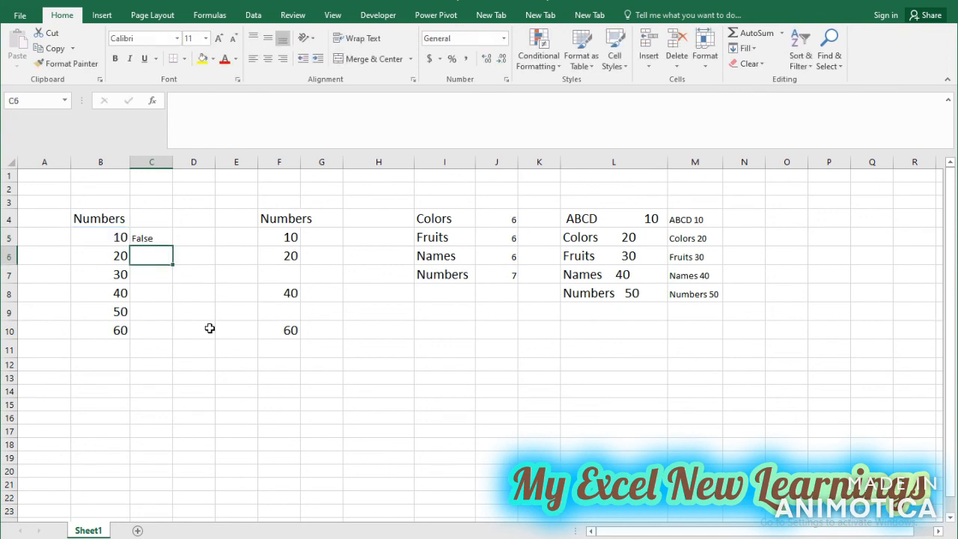
Fill the IF formula from C5 down to C10 and compare the results with the numbers in column B.
click(150, 236)
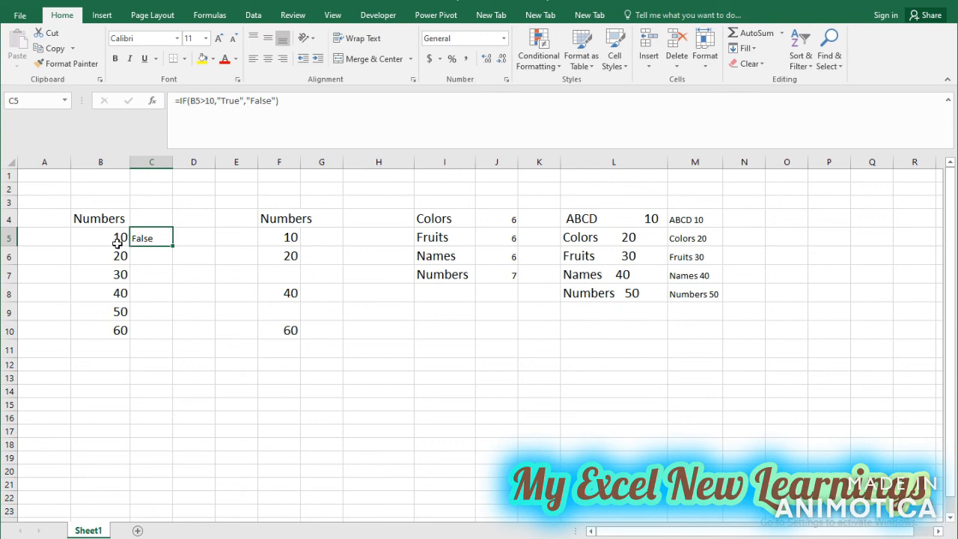
drag(173, 245, 171, 335)
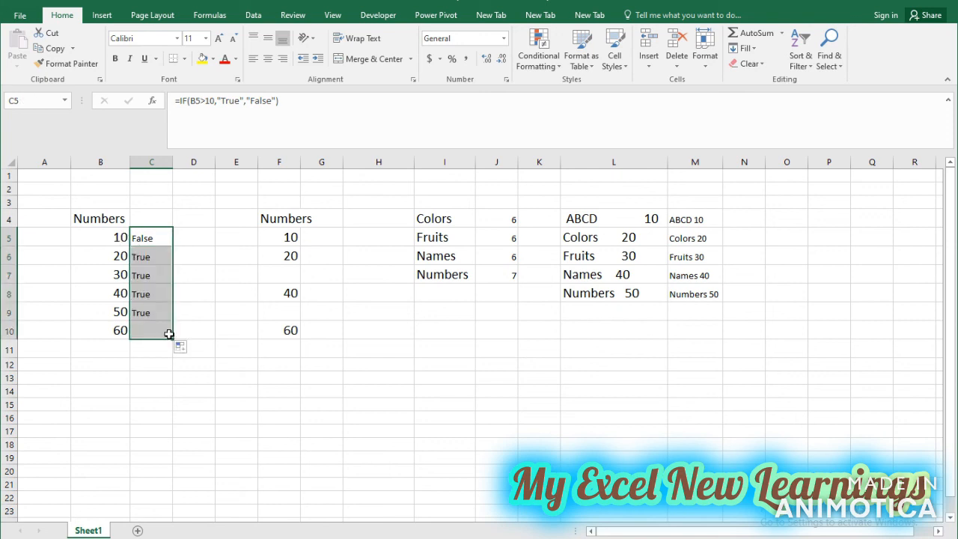
click(122, 256)
click(122, 277)
click(122, 295)
click(122, 312)
drag(151, 262, 154, 332)
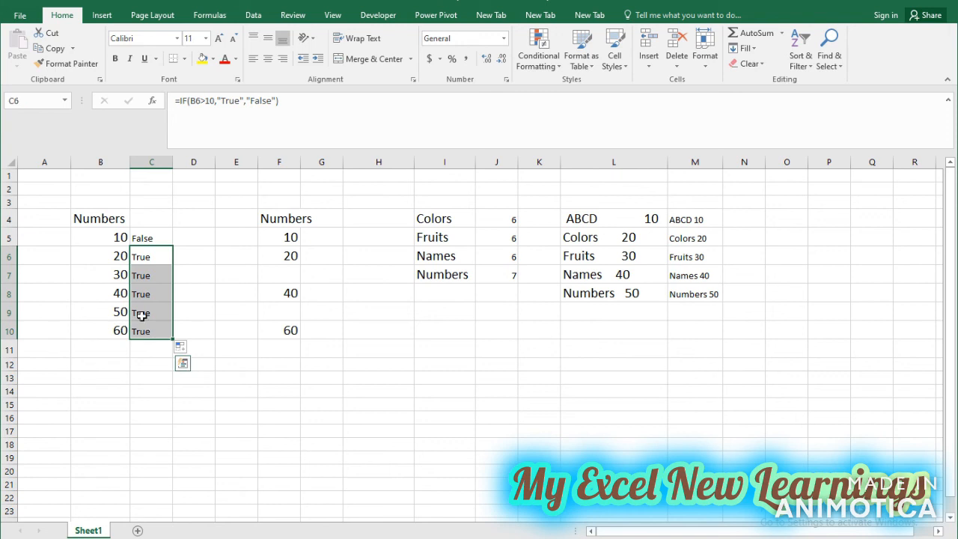
click(142, 236)
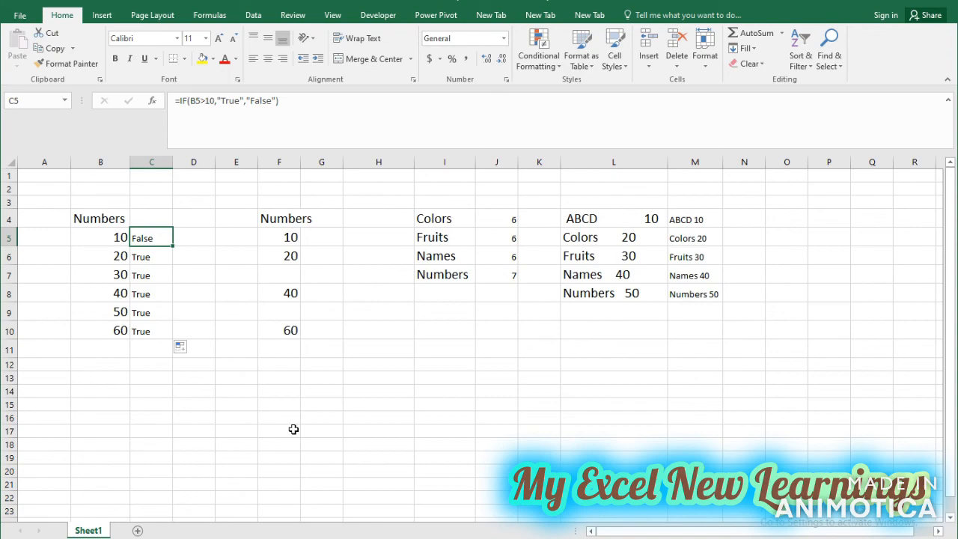
click(248, 389)
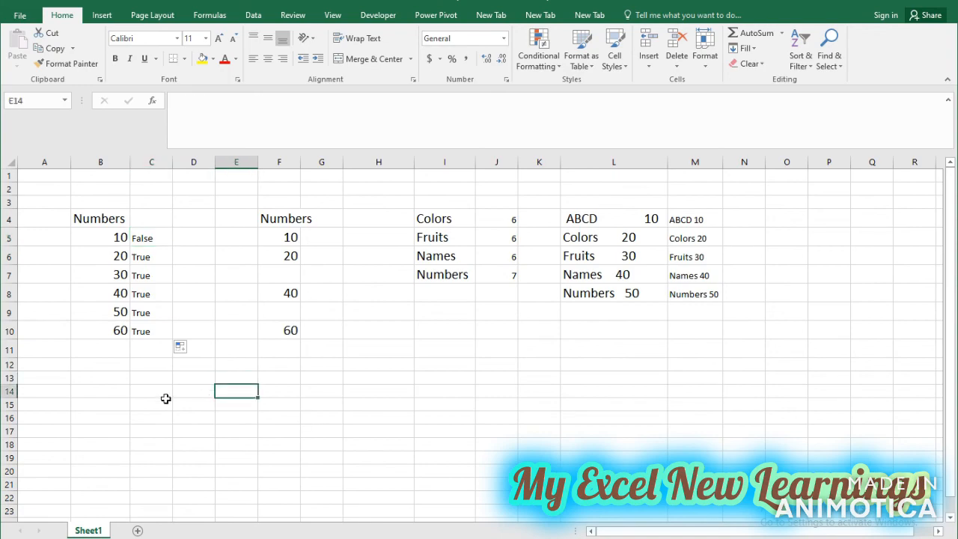